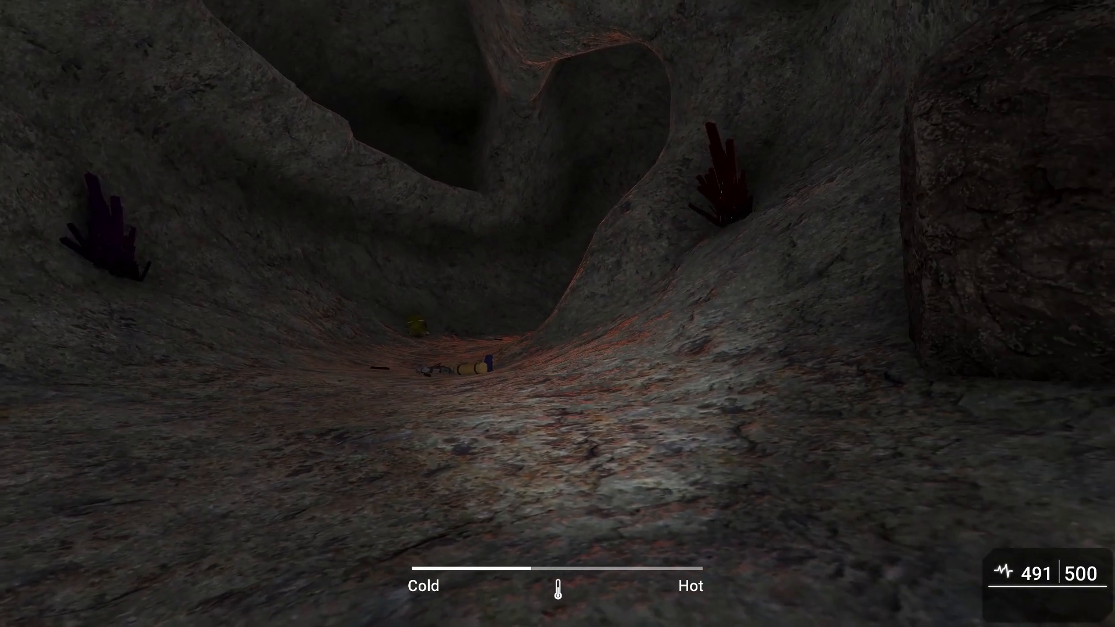
Step: Walk through the cave to the unlit campfire beside the backpack and bed roll
key(w)
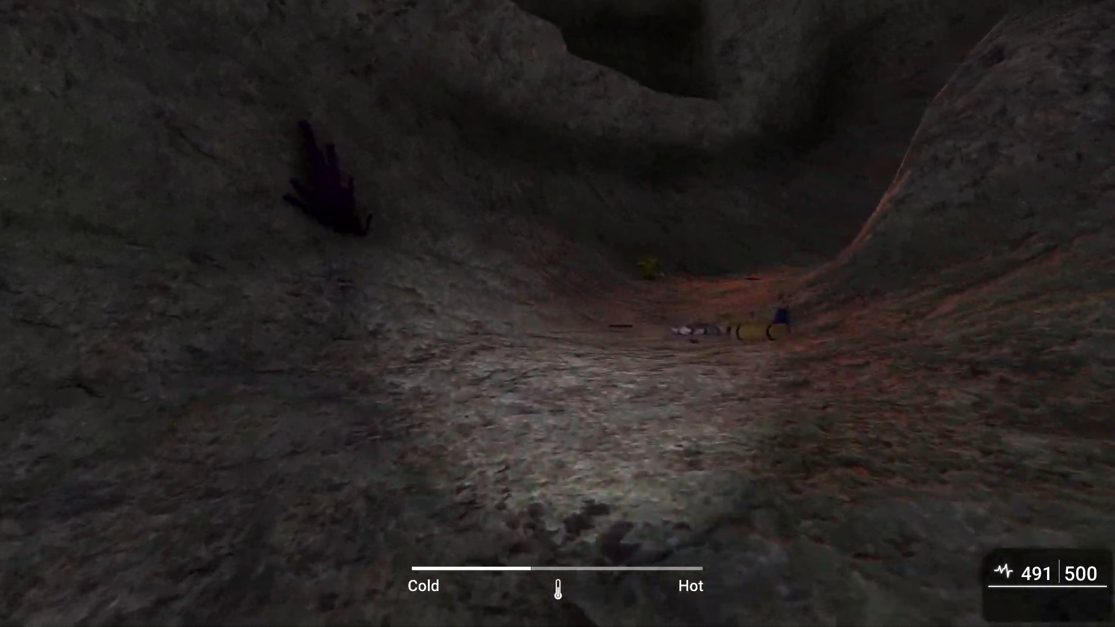
key(w)
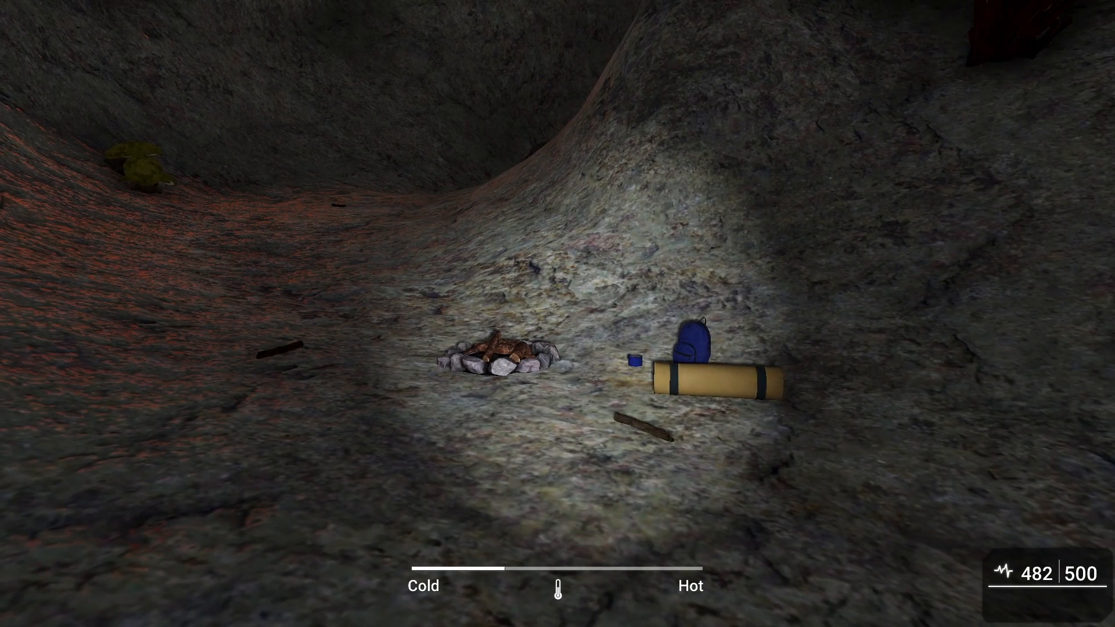
key(w)
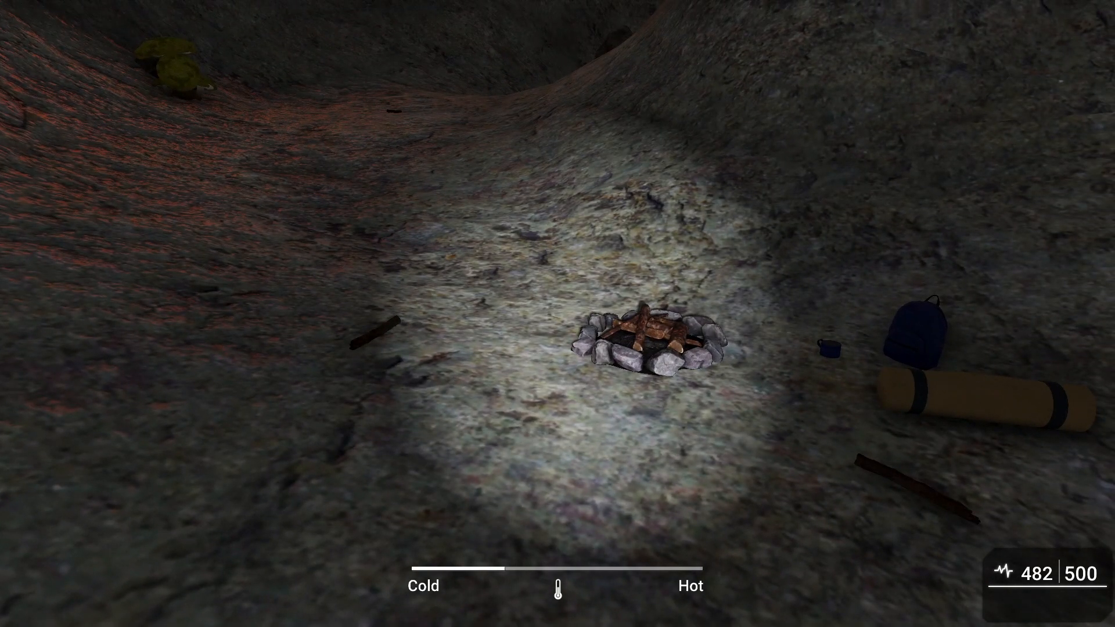
key(s)
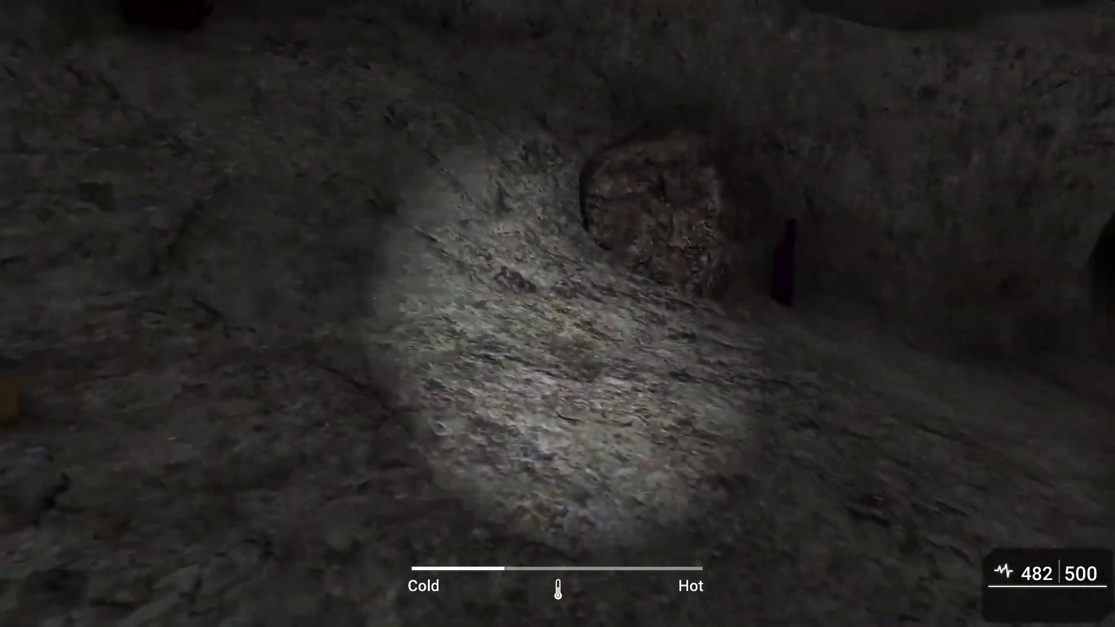
Step: Walk away from the unlit campfire towards the dark tunnel to observe how temperature and health change
key(w)
key(w)
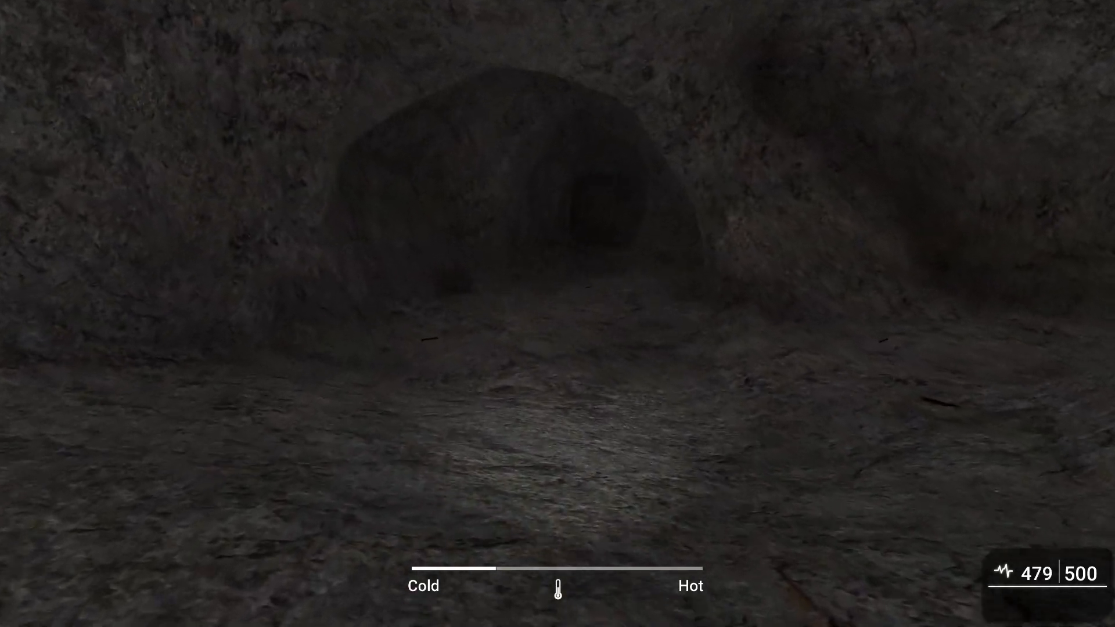
key(w)
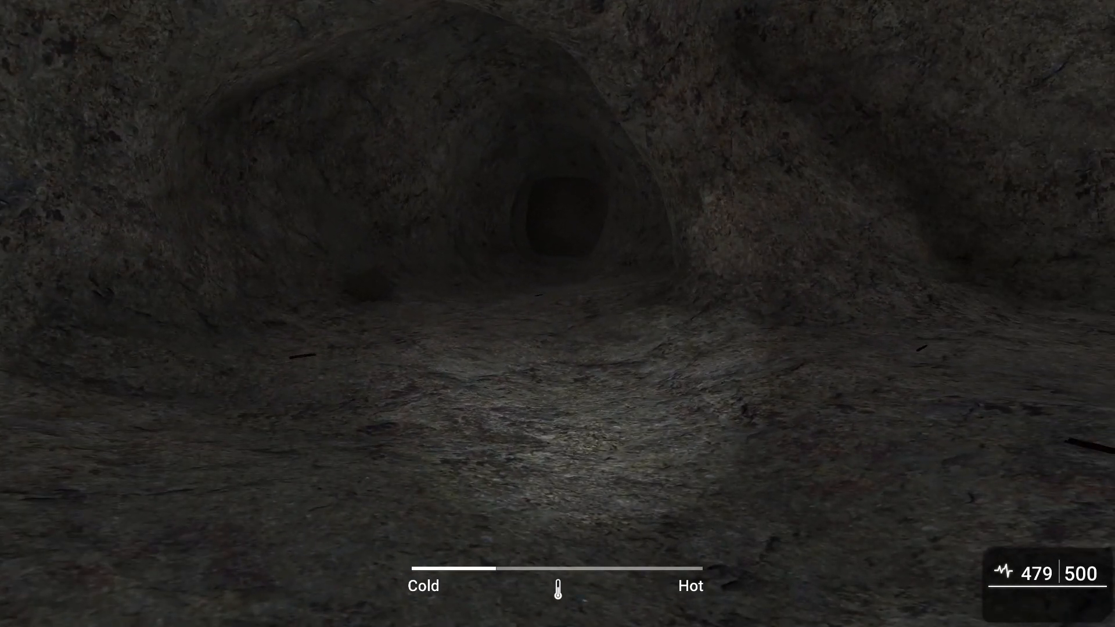
key(w)
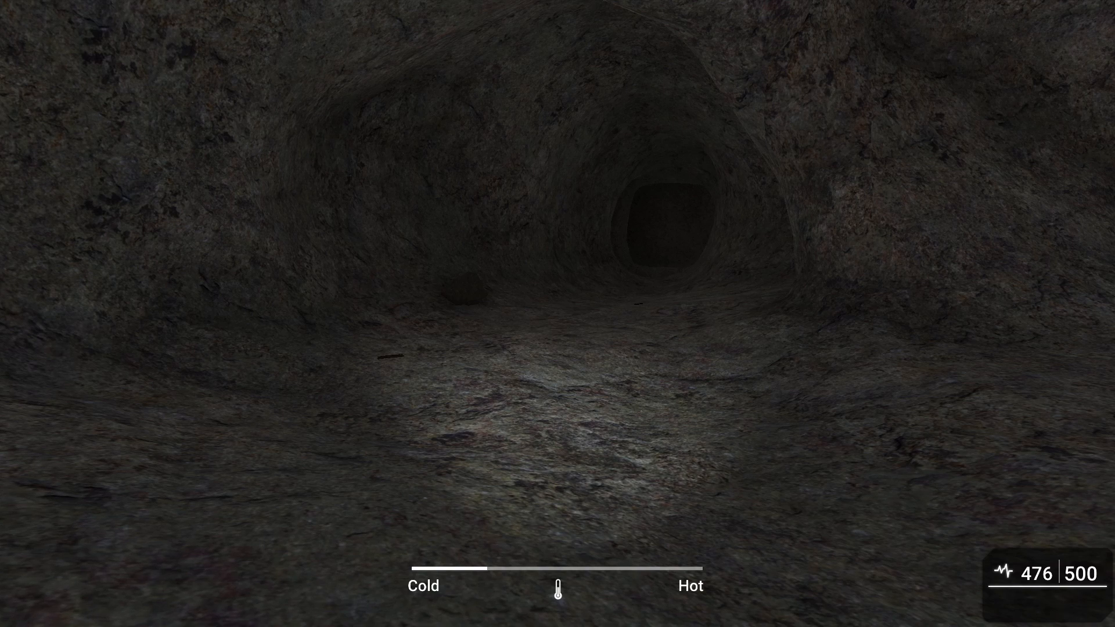
key(w)
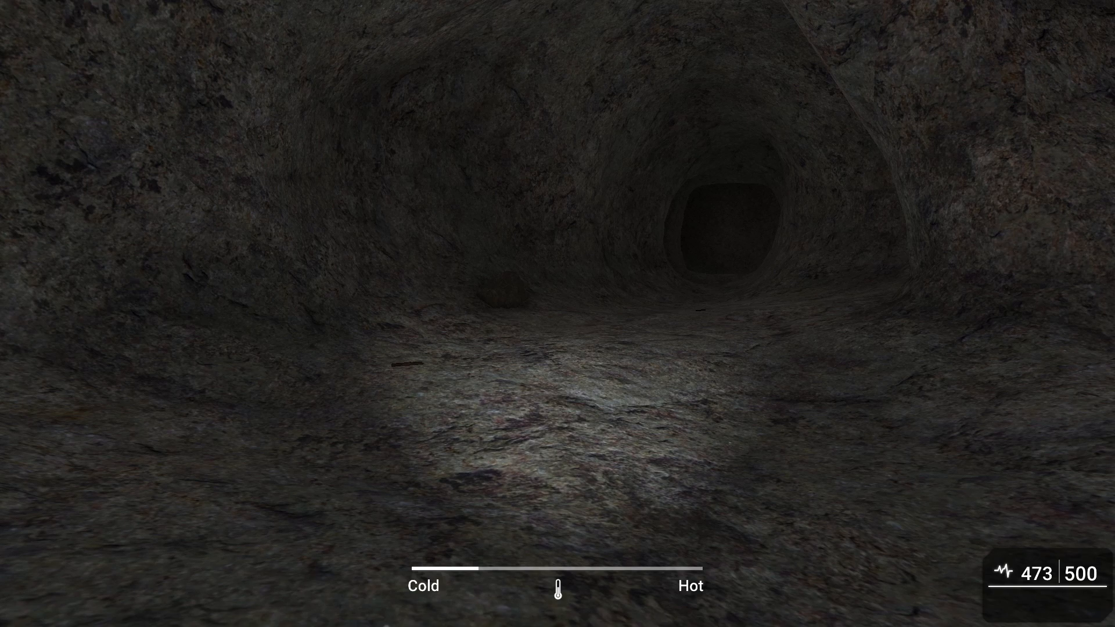
key(w)
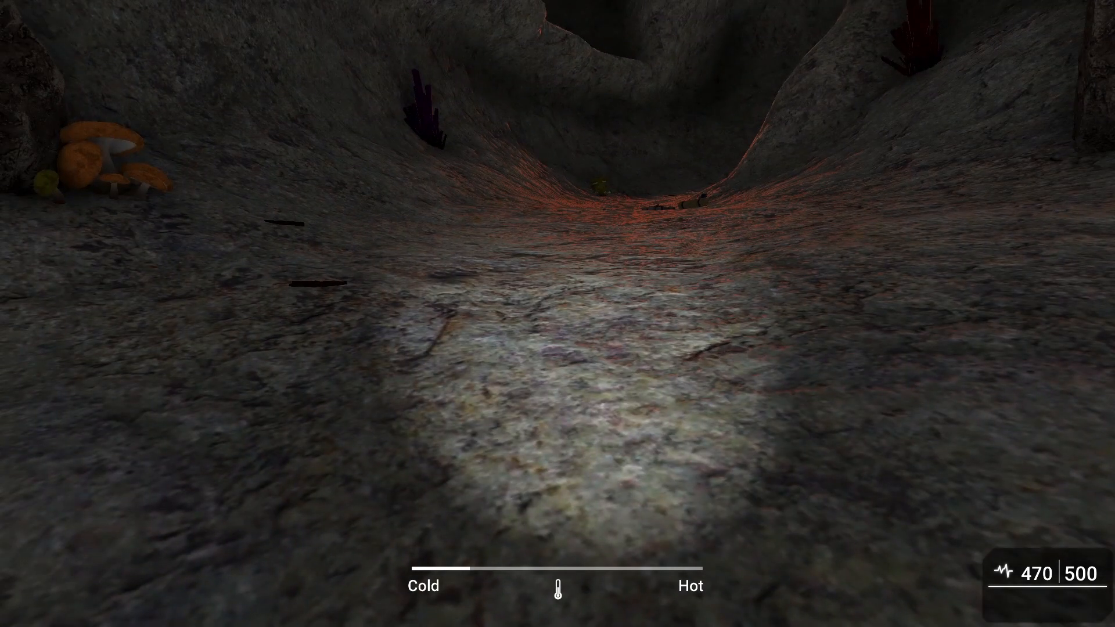
Step: Return to the campsite and collect the stick lying in front of the bed roll
key(w)
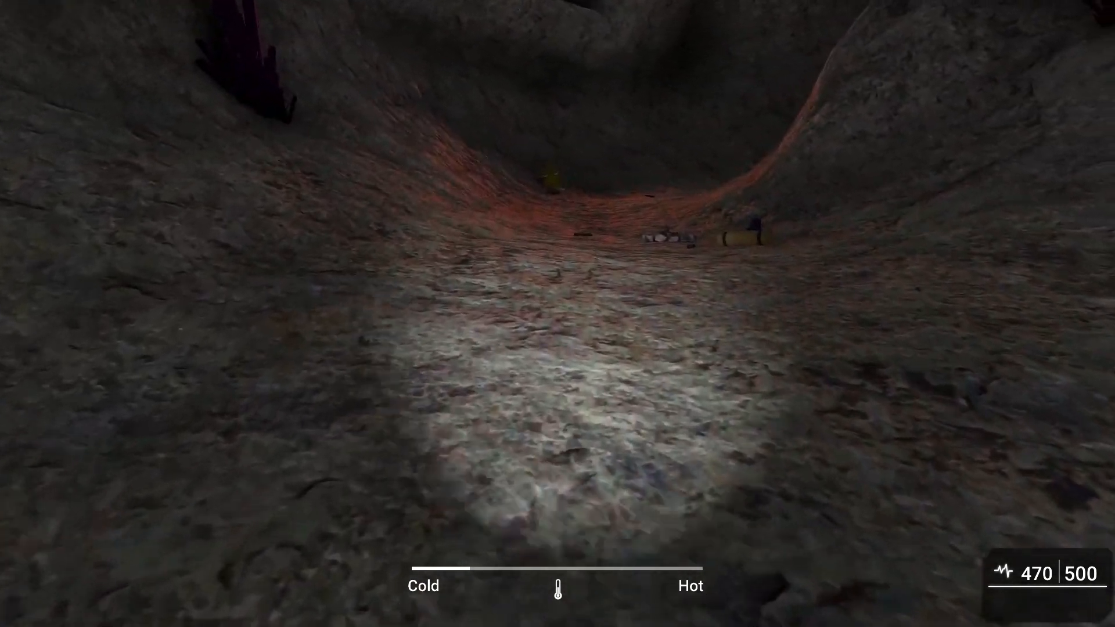
key(w)
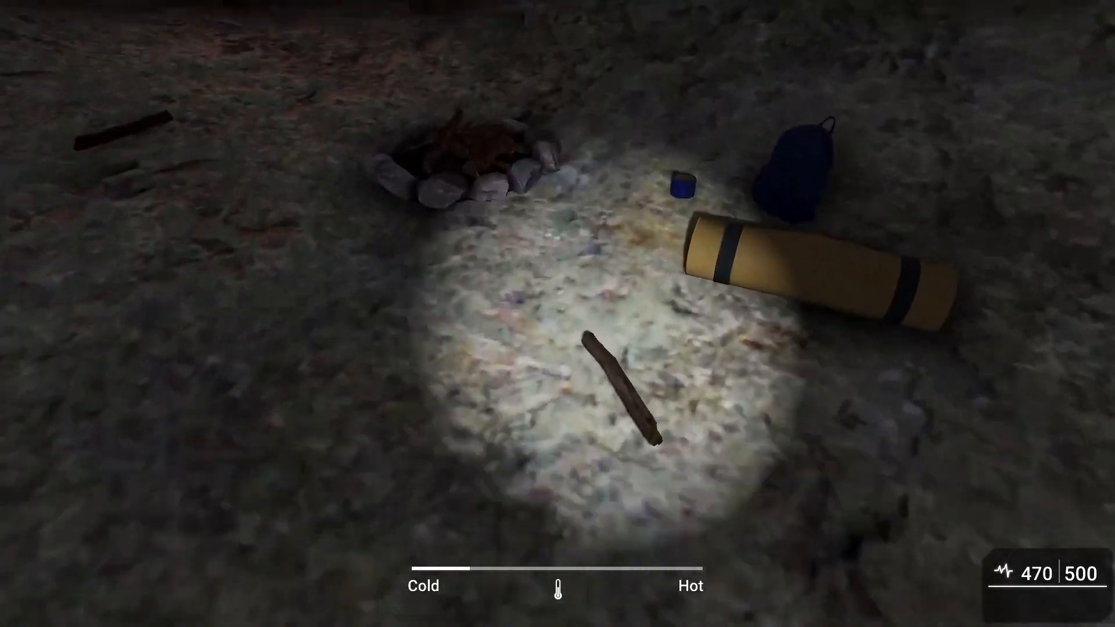
key(w)
key(e)
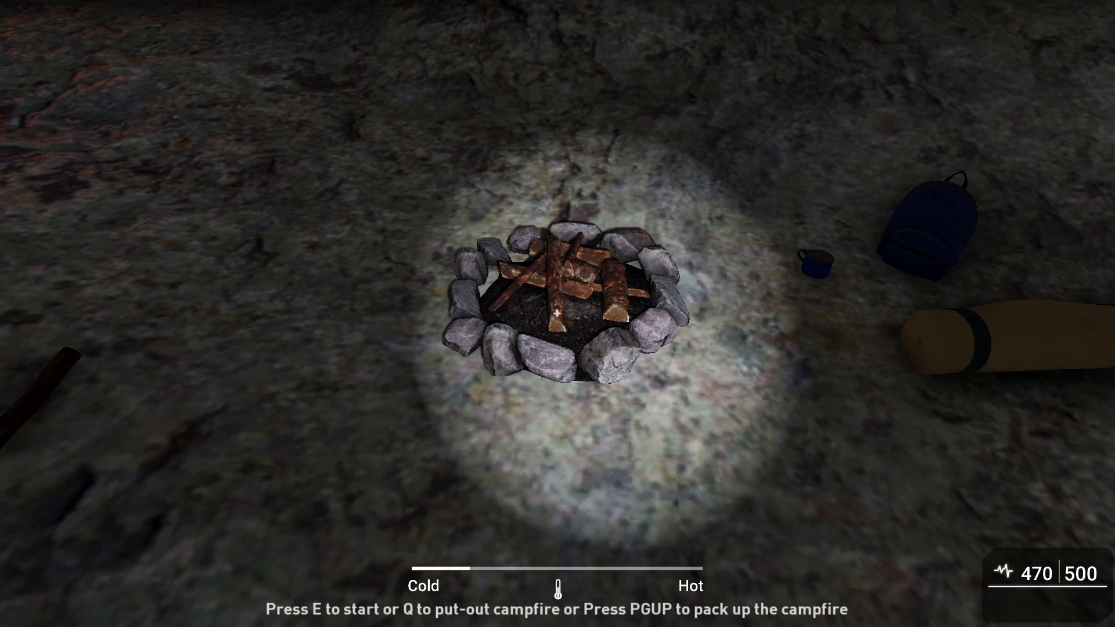
Step: Pack up and re-place the campfire beside the backpack, and light it
key(Page_Up)
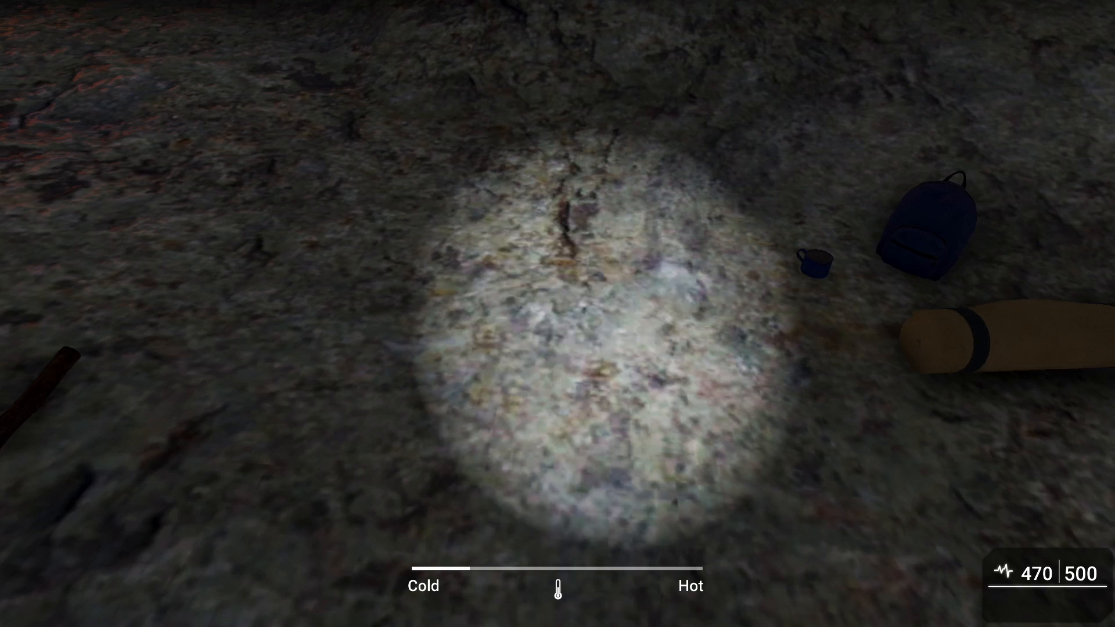
key(Page_Down)
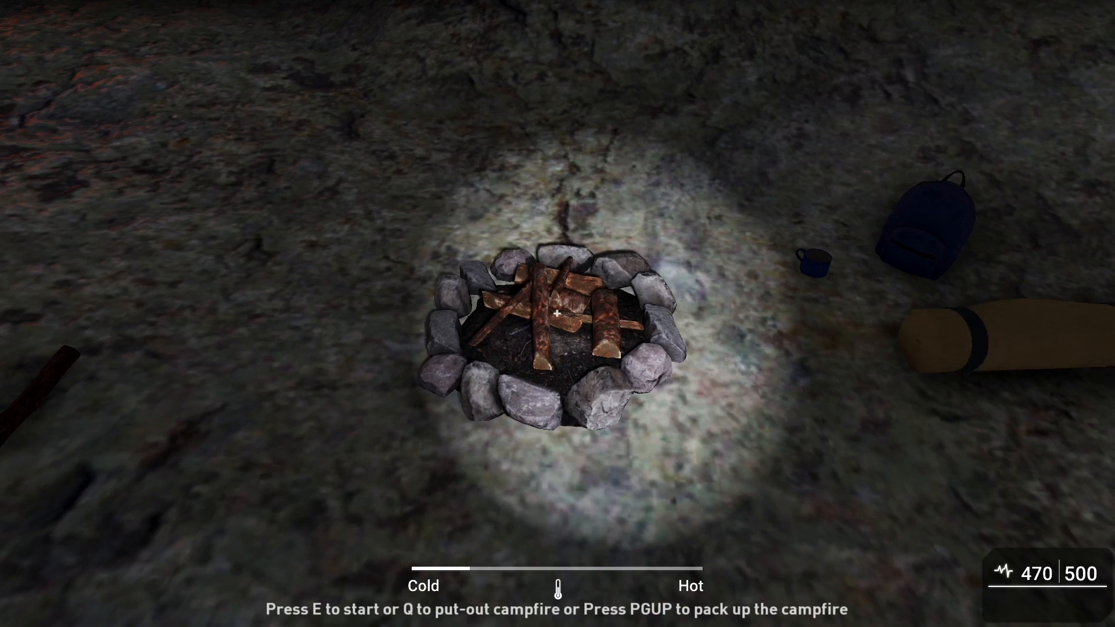
key(e)
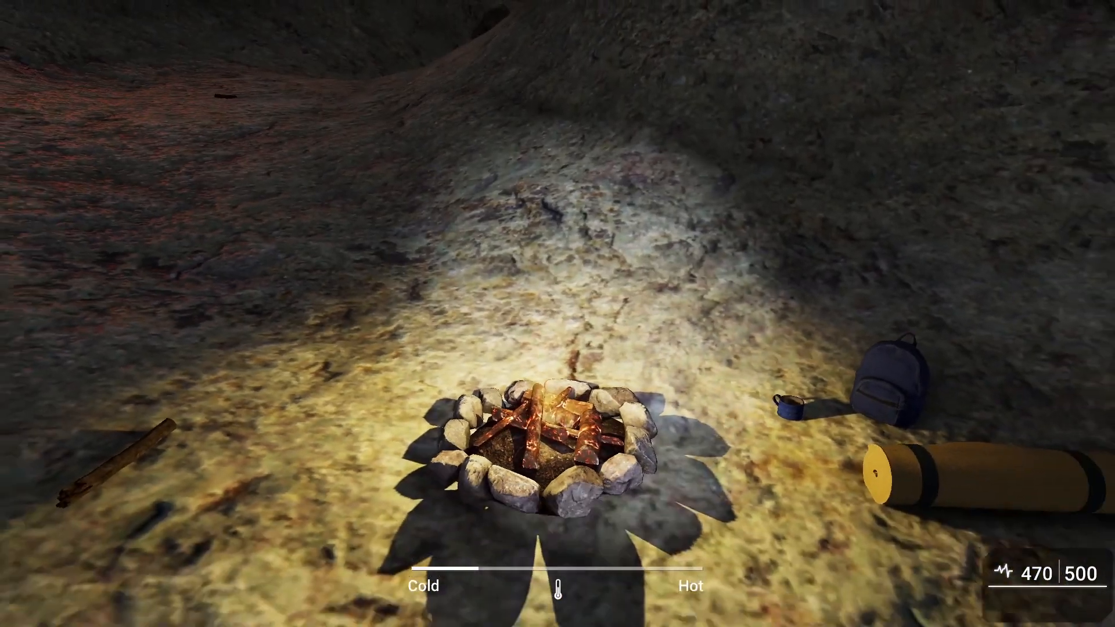
key(s)
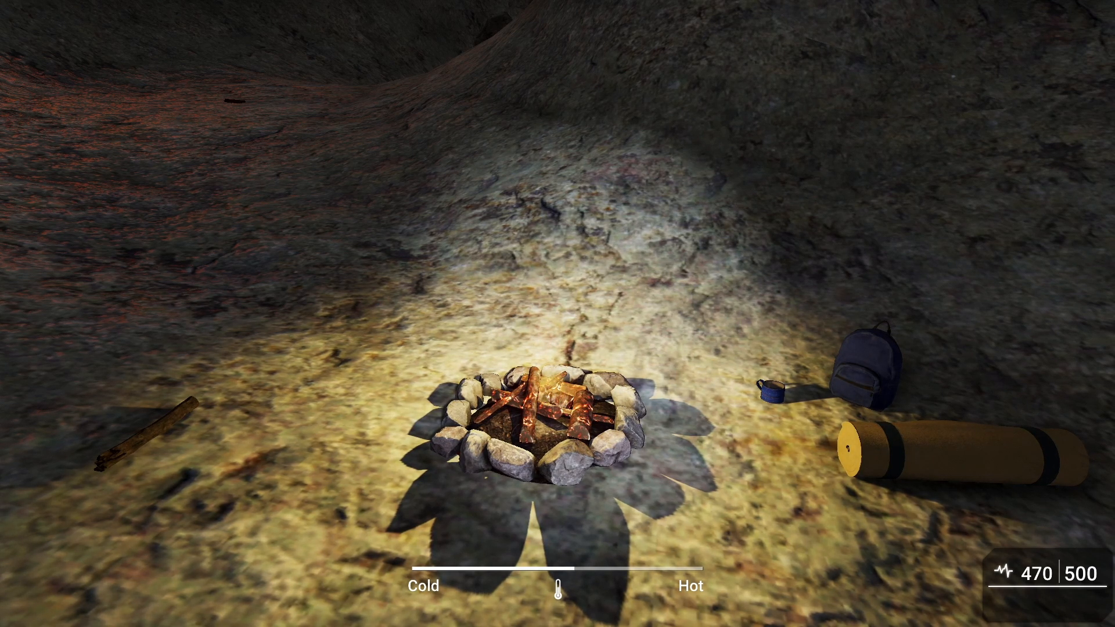
Step: Walk away from the burning campfire and back to it to check how its warmth and sound vary with distance
key(w)
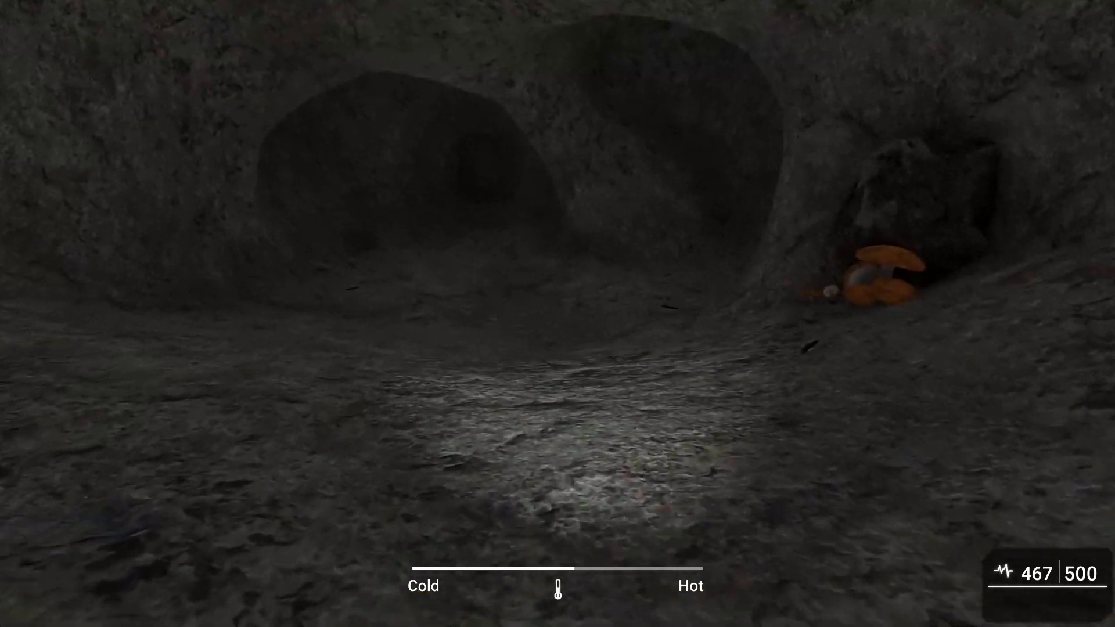
key(w)
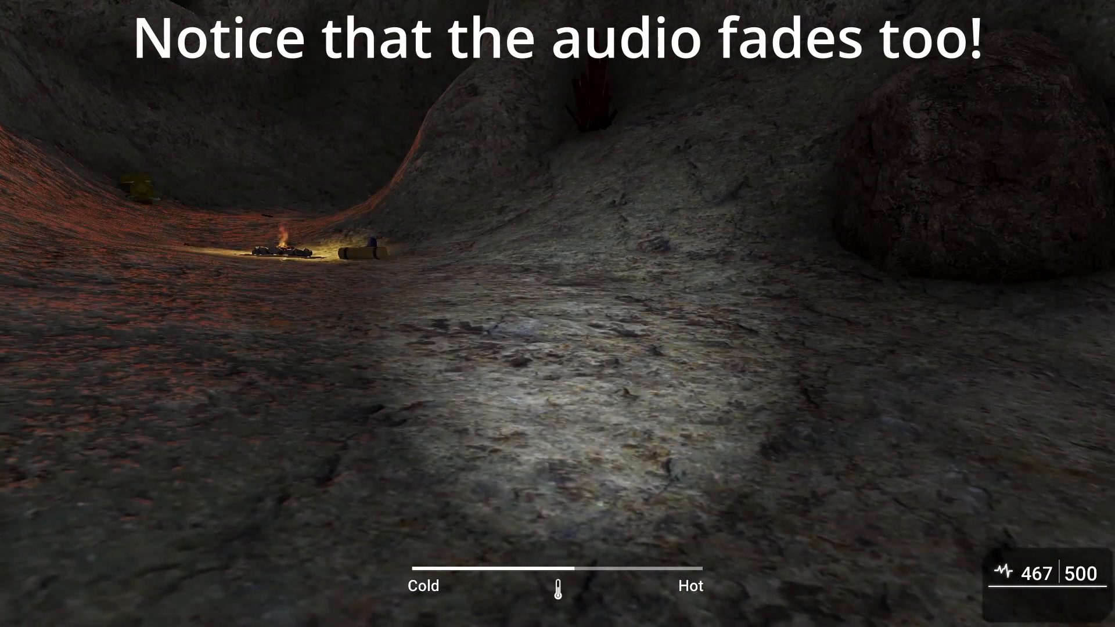
key(w)
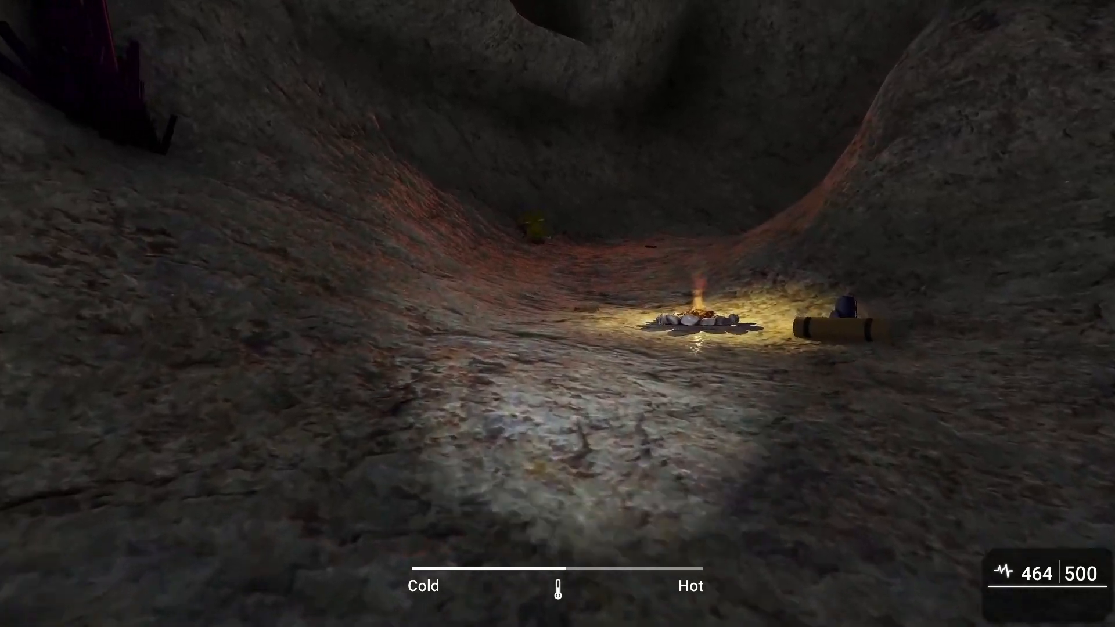
key(w)
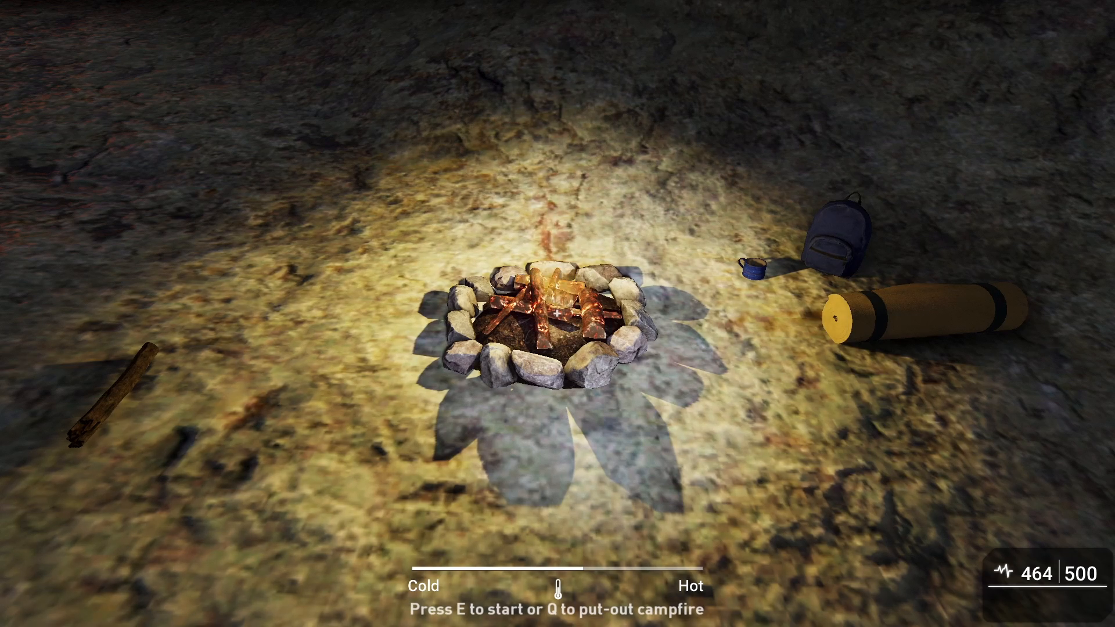
key(w)
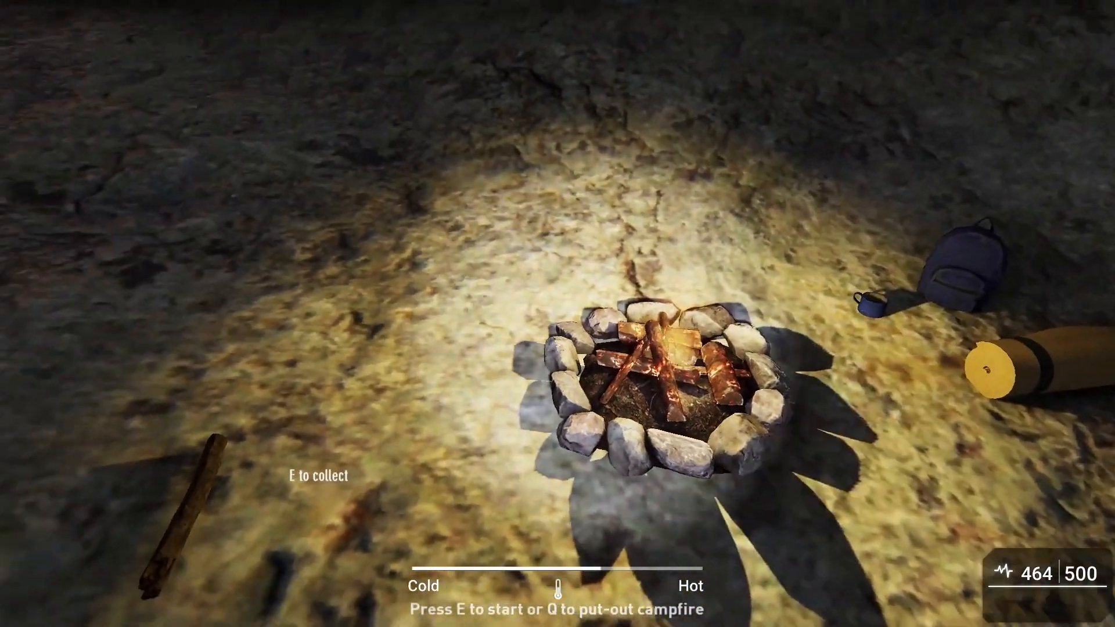
key(s)
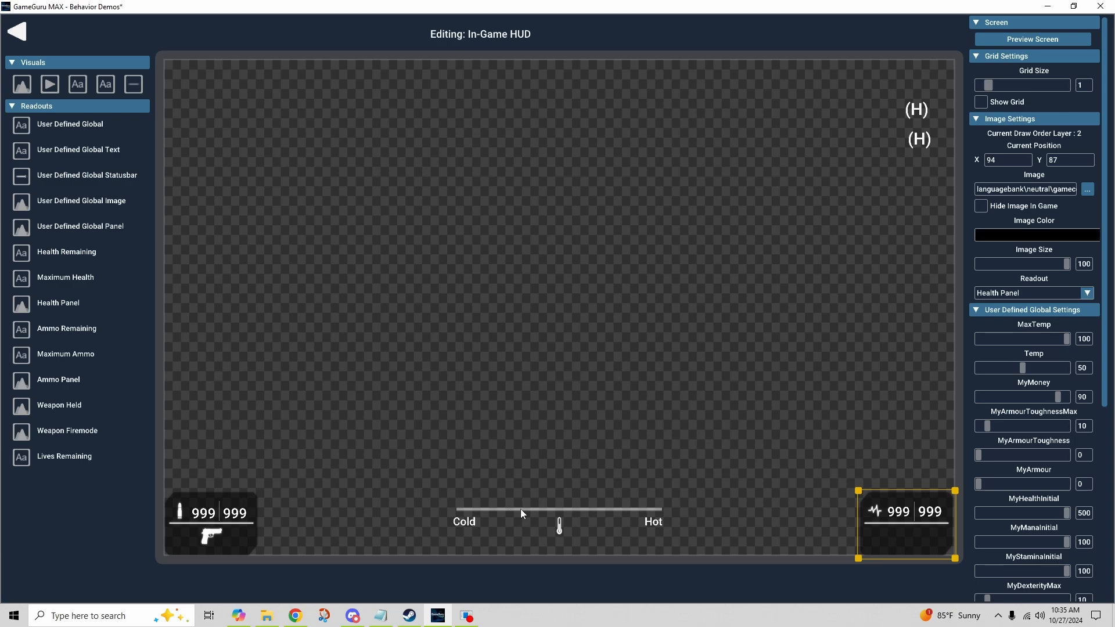
Step: Check the Cold–Hot status bar's settings and add a User Defined Global readout named MyMojo with an initial value of 50
click(520, 513)
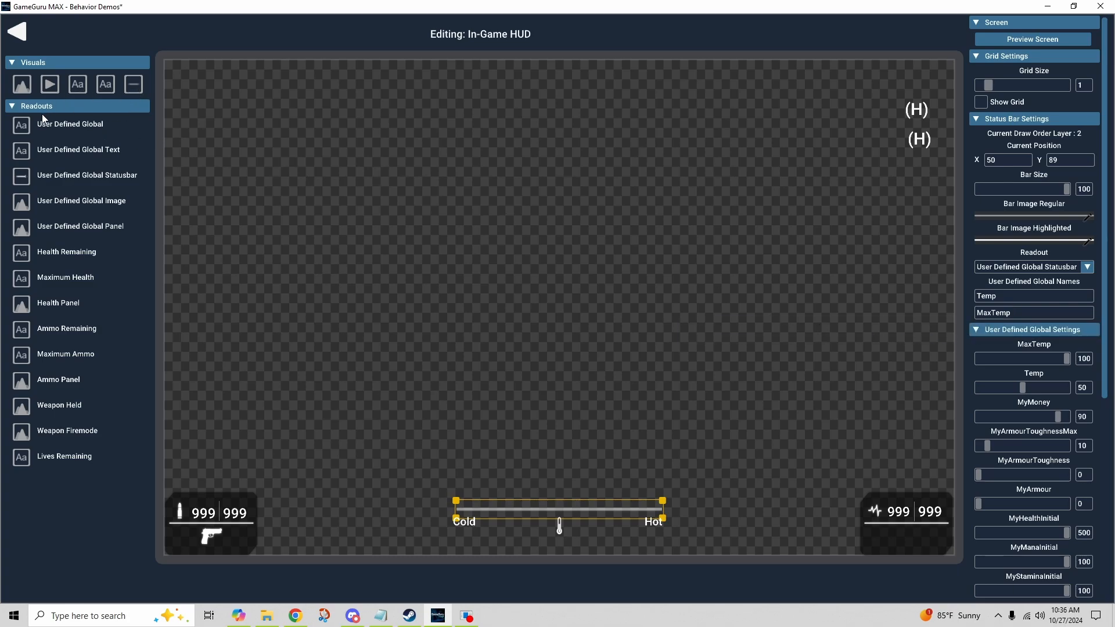
click(20, 126)
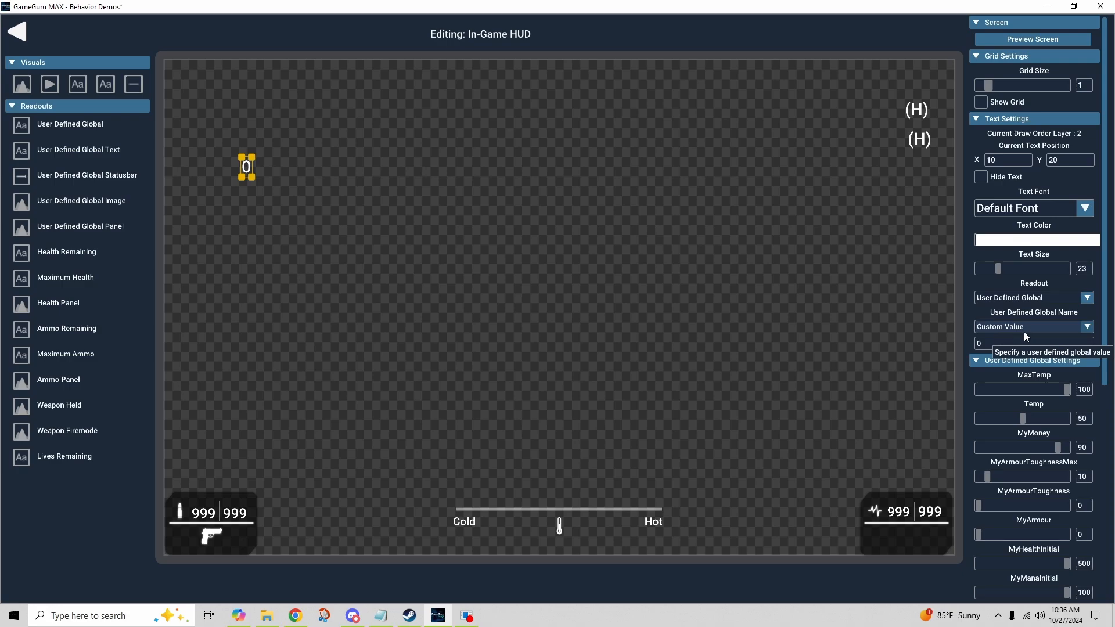
click(1012, 344)
drag(1013, 344, 907, 341)
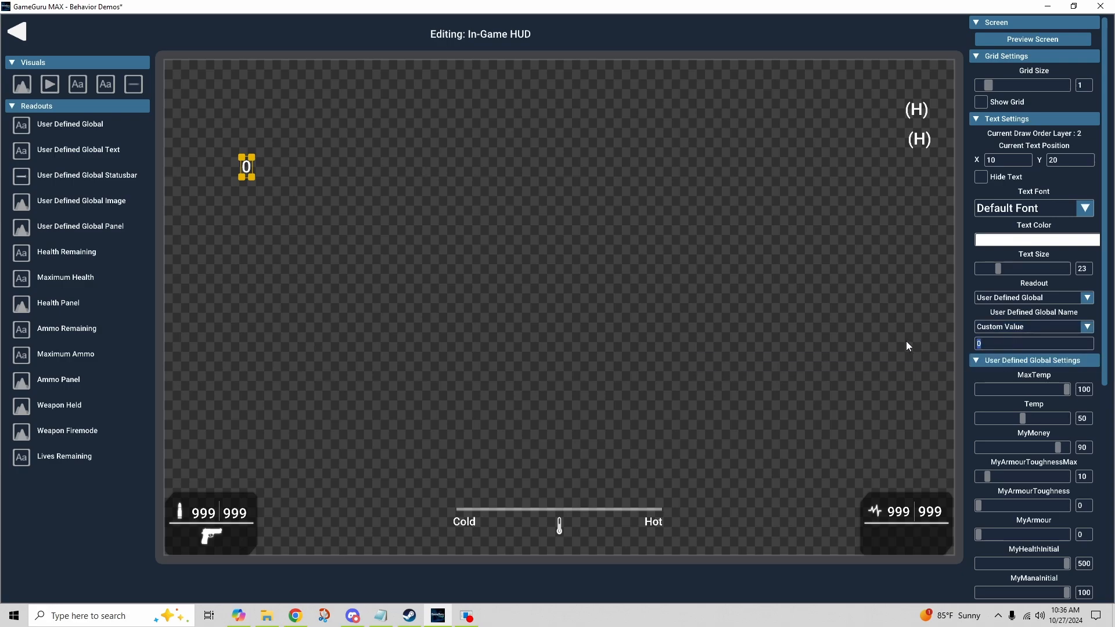
text(MyMojo)
key(Return)
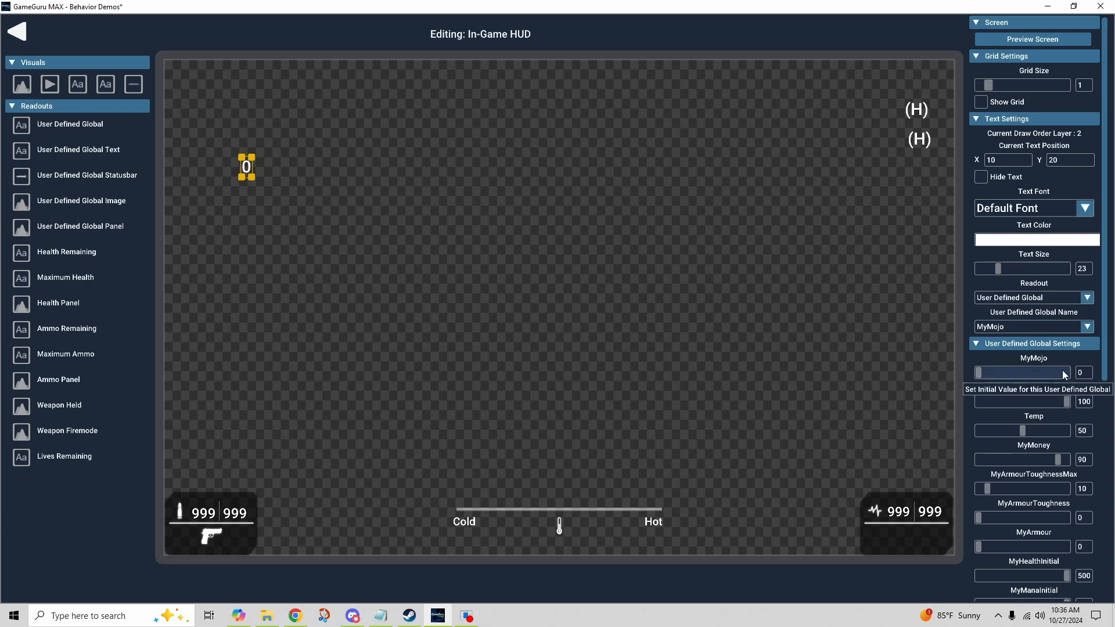
drag(1090, 374, 1047, 373)
text(50)
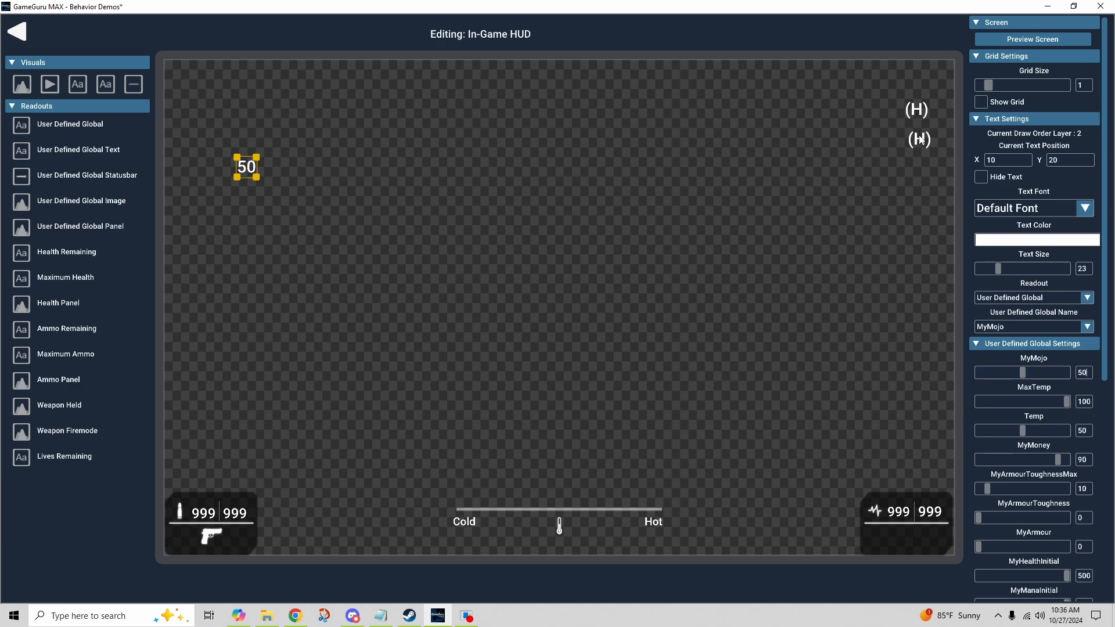
Step: Check the settings of the hidden Temp and MaxTemp readouts and hide the MyMojo text as well
click(904, 118)
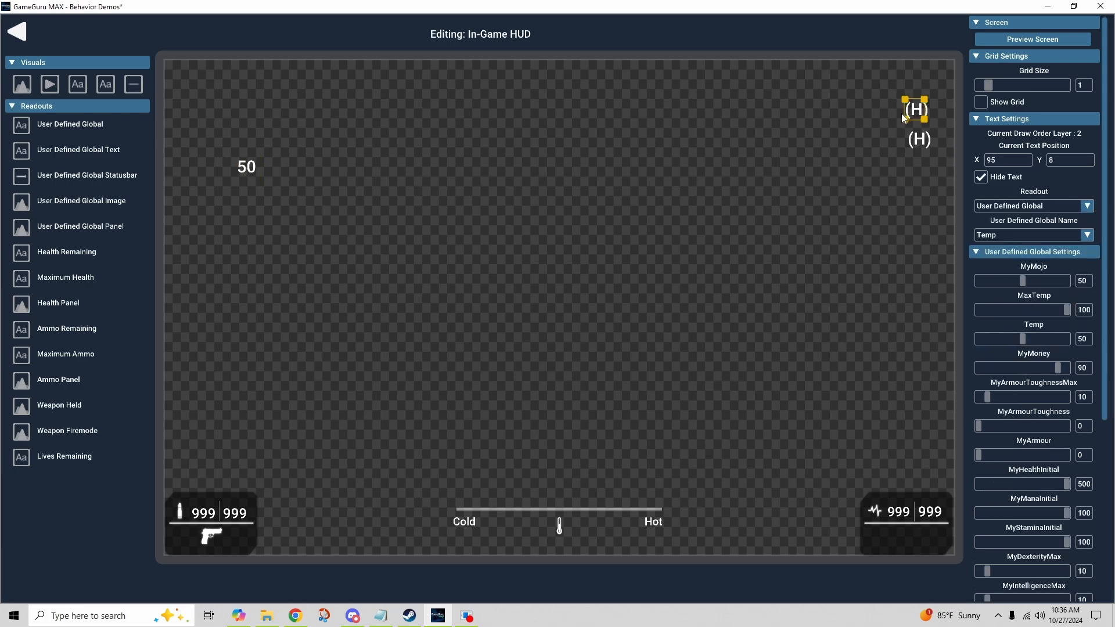
click(913, 143)
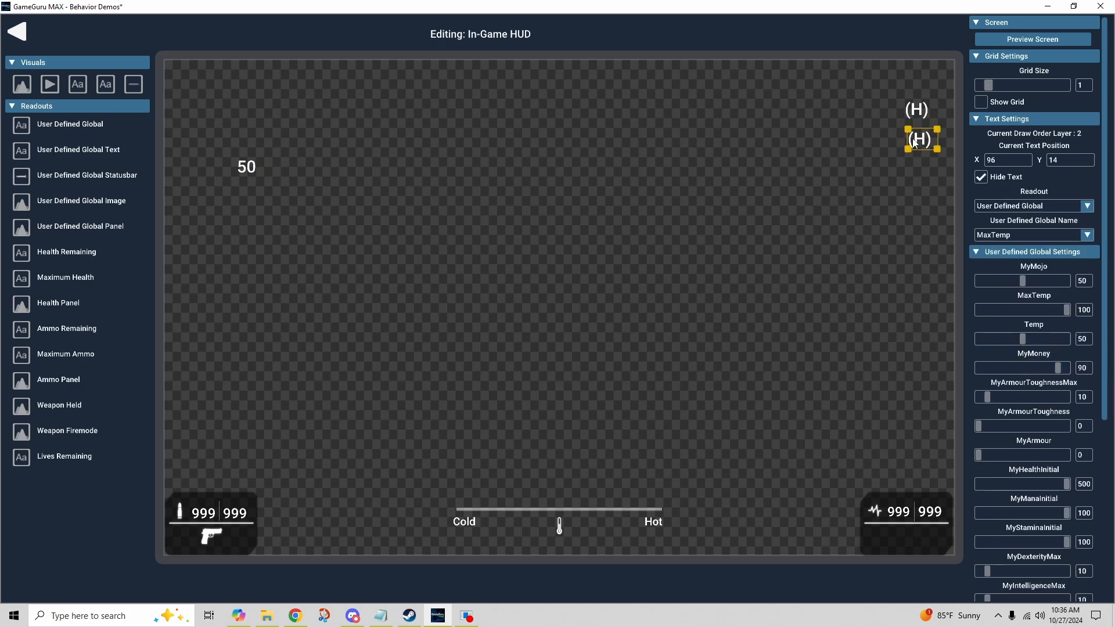
click(252, 170)
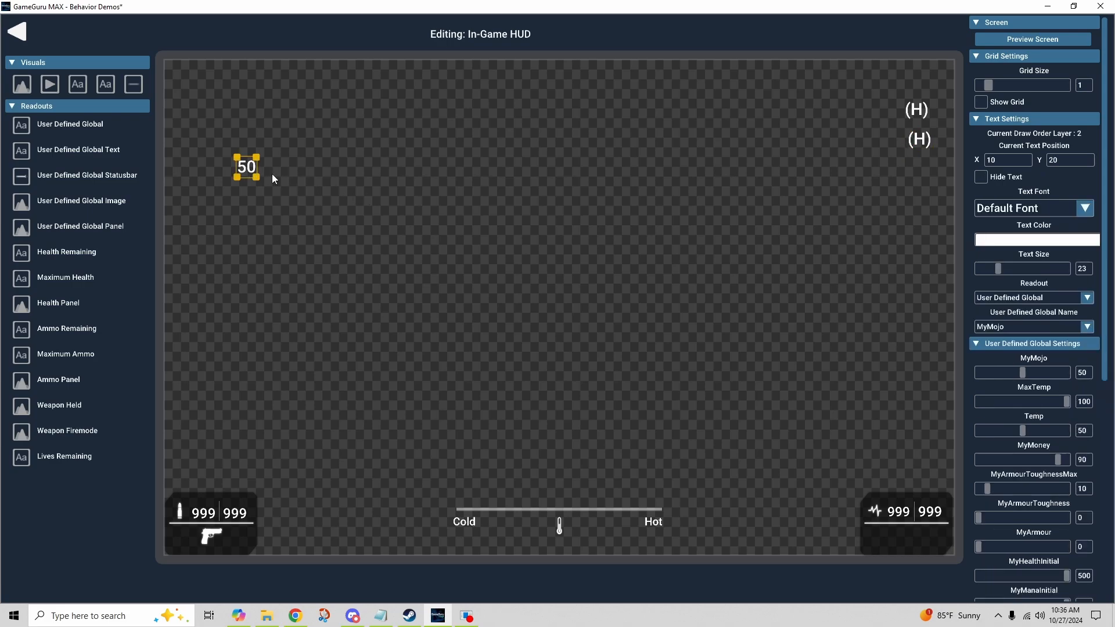
click(981, 176)
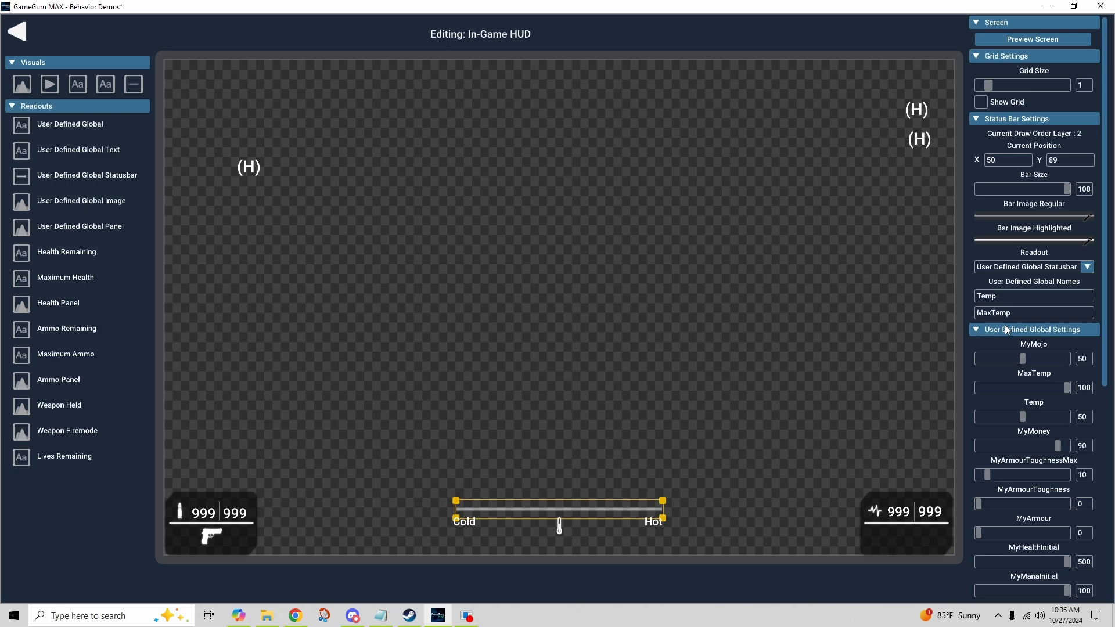
Step: Leave the In-Game HUD editor and open the Campfire level from the storyboard for editing
click(25, 37)
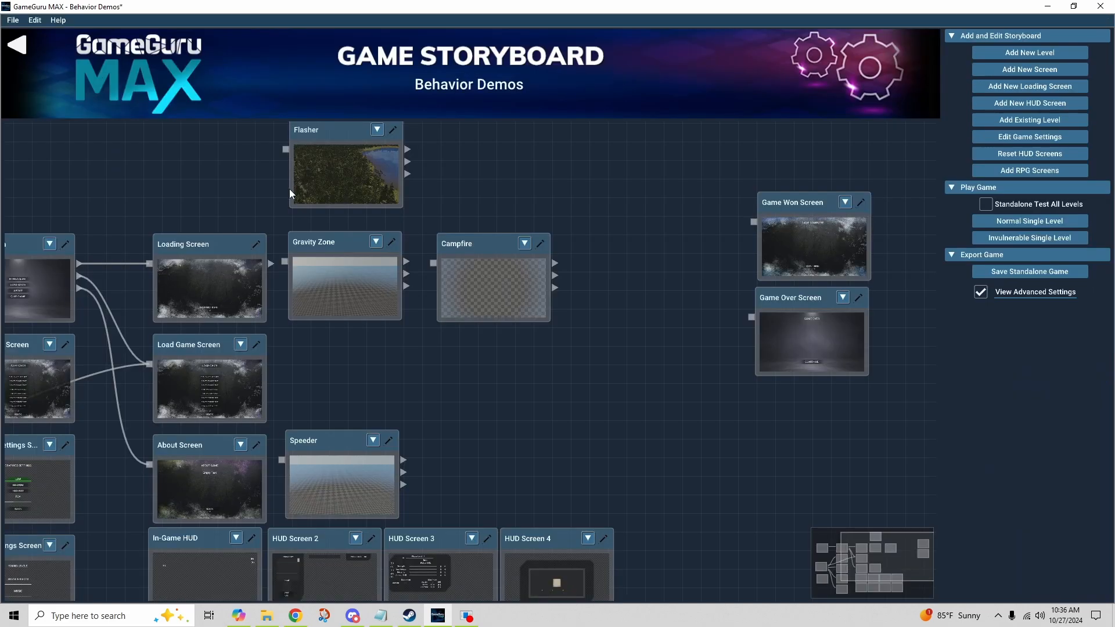
click(540, 244)
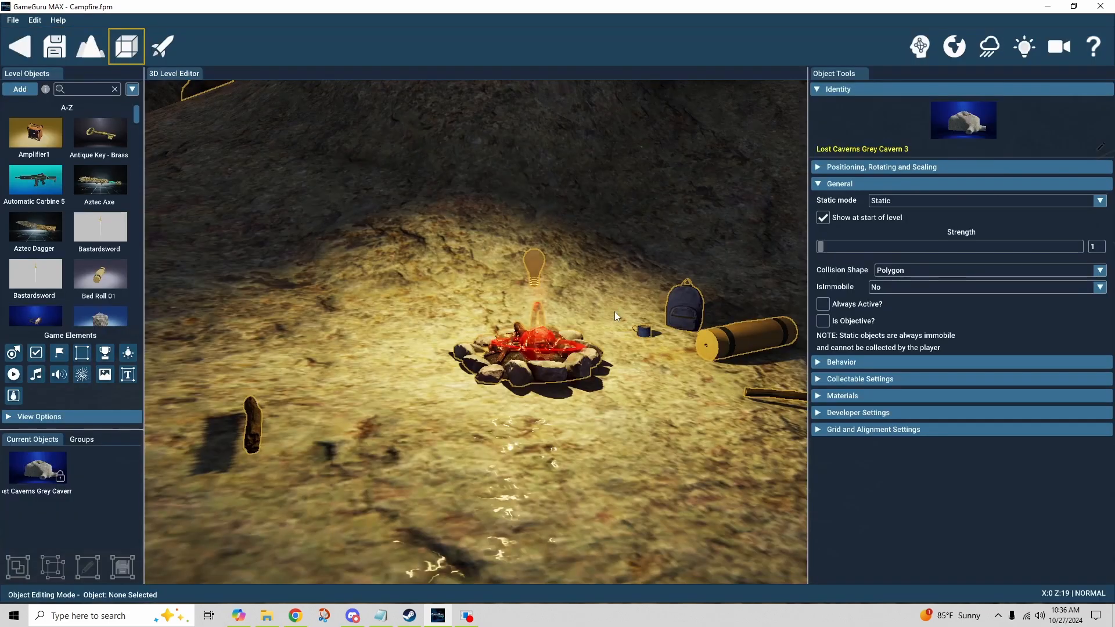
Step: Select the Trigger Zone on the ground outside the cavern and show its behavior settings
right_drag(510, 433, 522, 346)
key(s)
key(s)
click(539, 263)
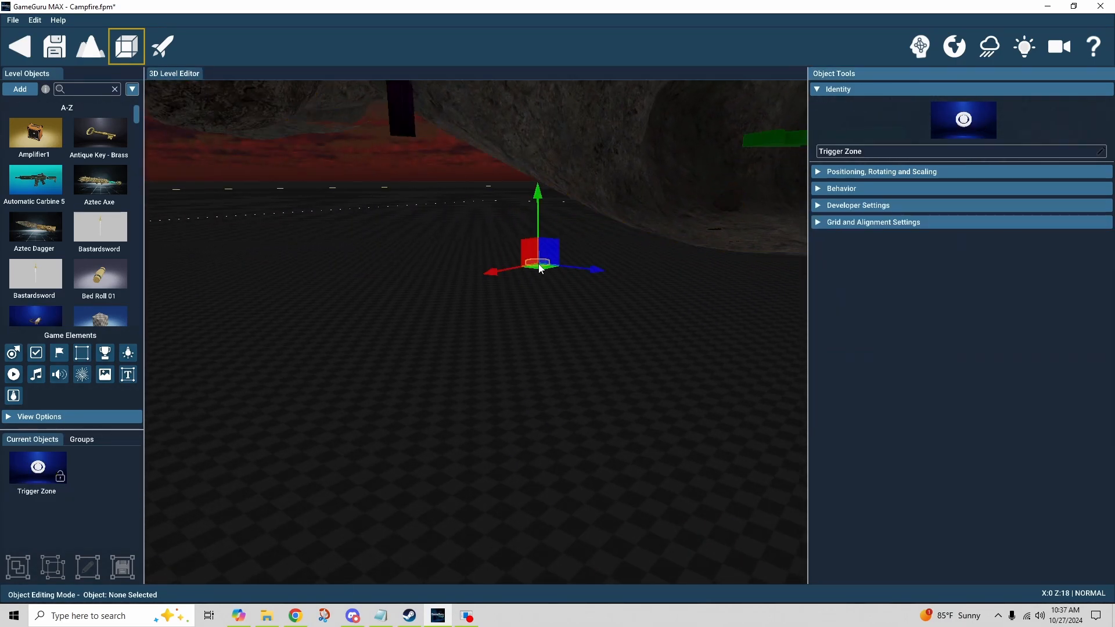
click(820, 189)
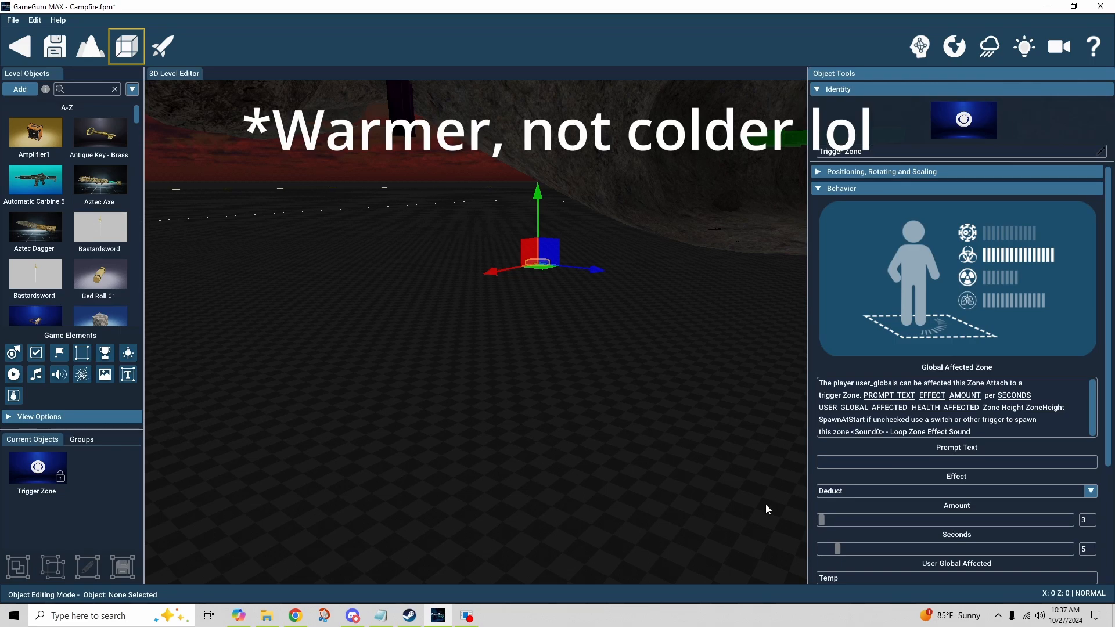
Step: Select the Stick lying beside the bed roll near the campfire and review its Collect Object behavior settings
right_drag(766, 504, 632, 491)
key(w)
key(w)
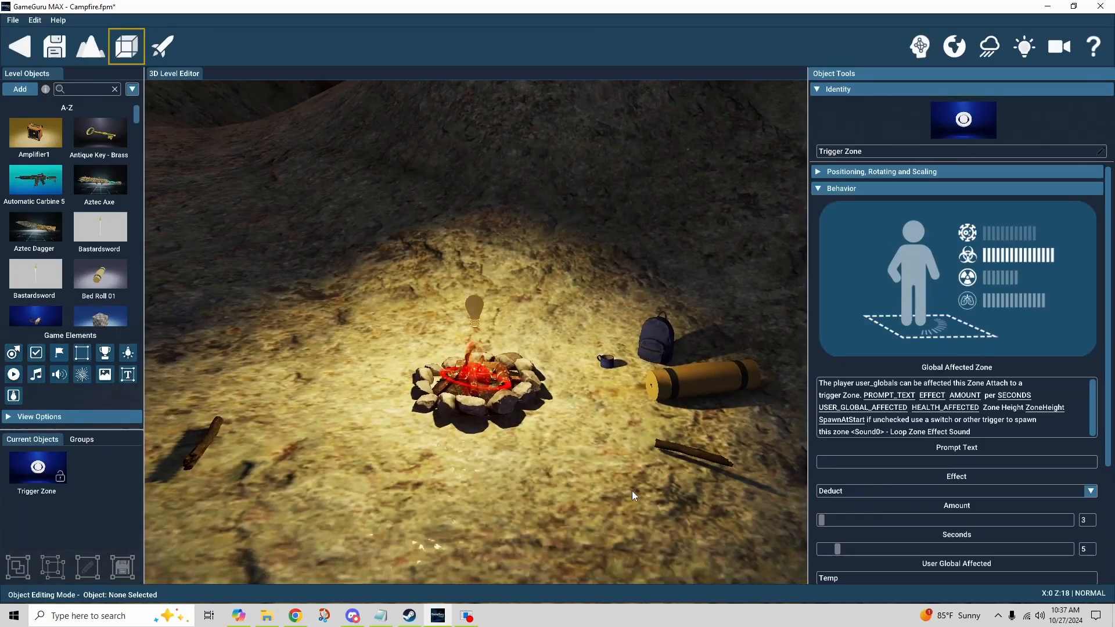
click(674, 451)
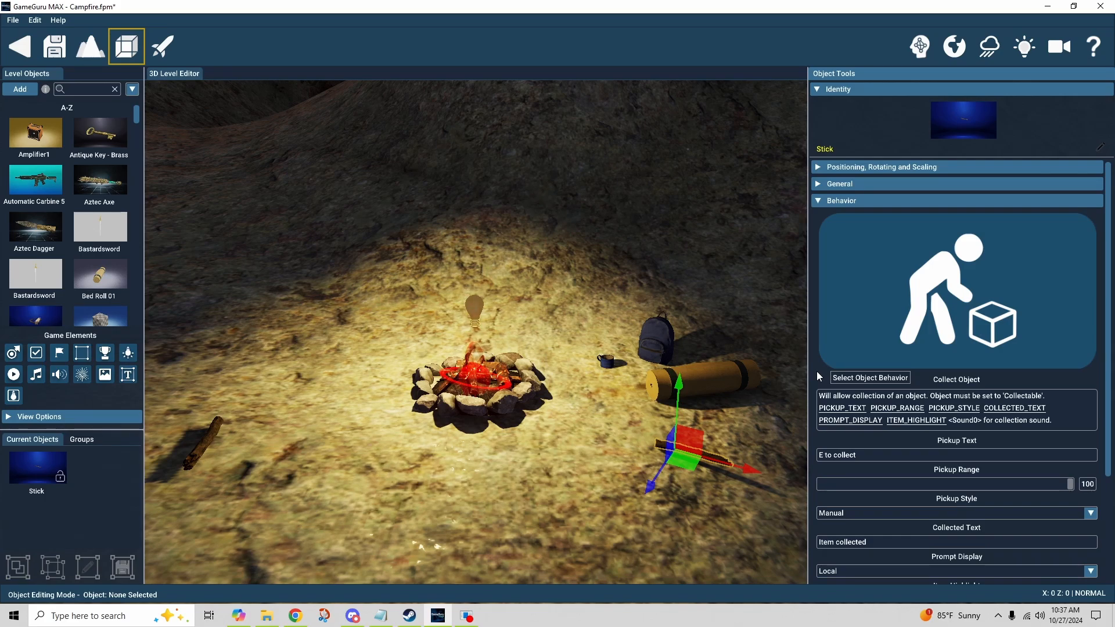
scroll(817, 371, down, 3)
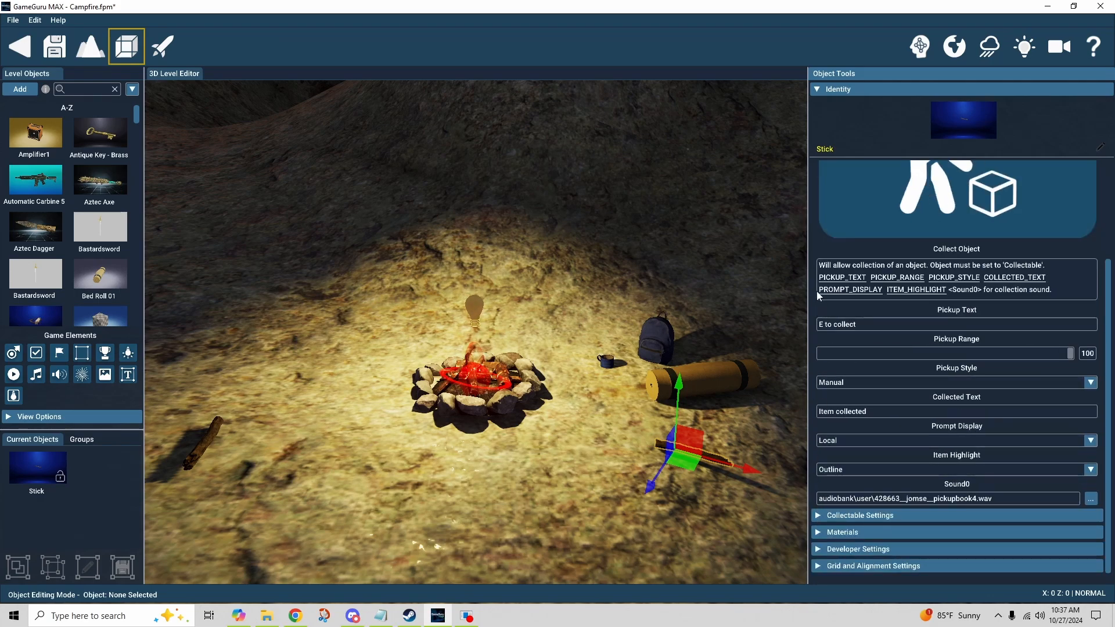
scroll(816, 249, up, 3)
Step: Review the Stick's general settings and its collectable settings, including the icon image, description, cost and value
click(821, 184)
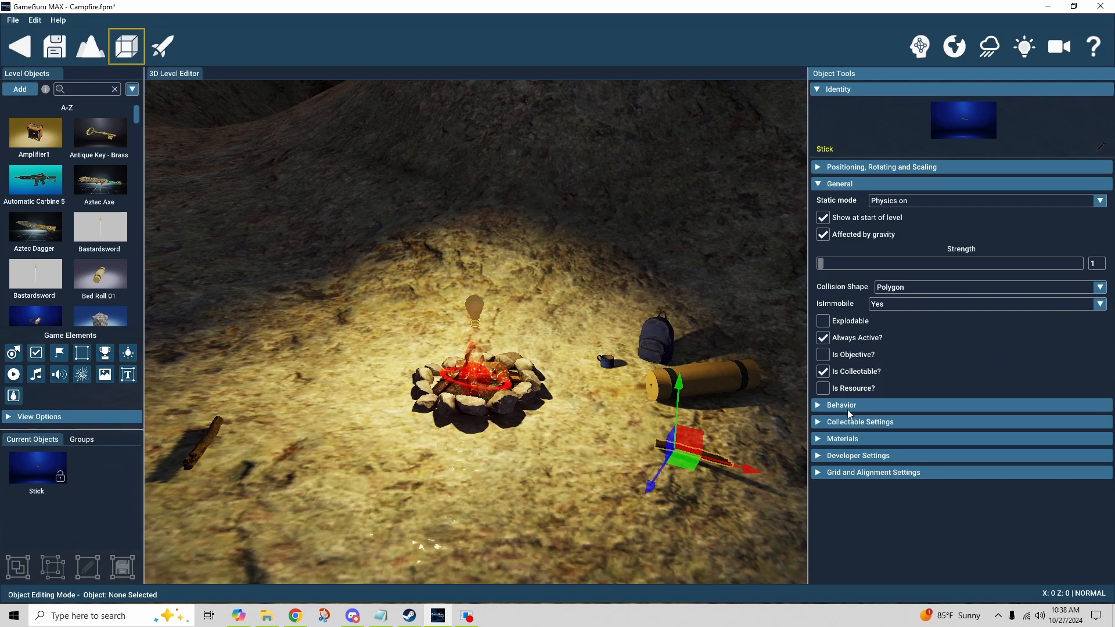
click(819, 422)
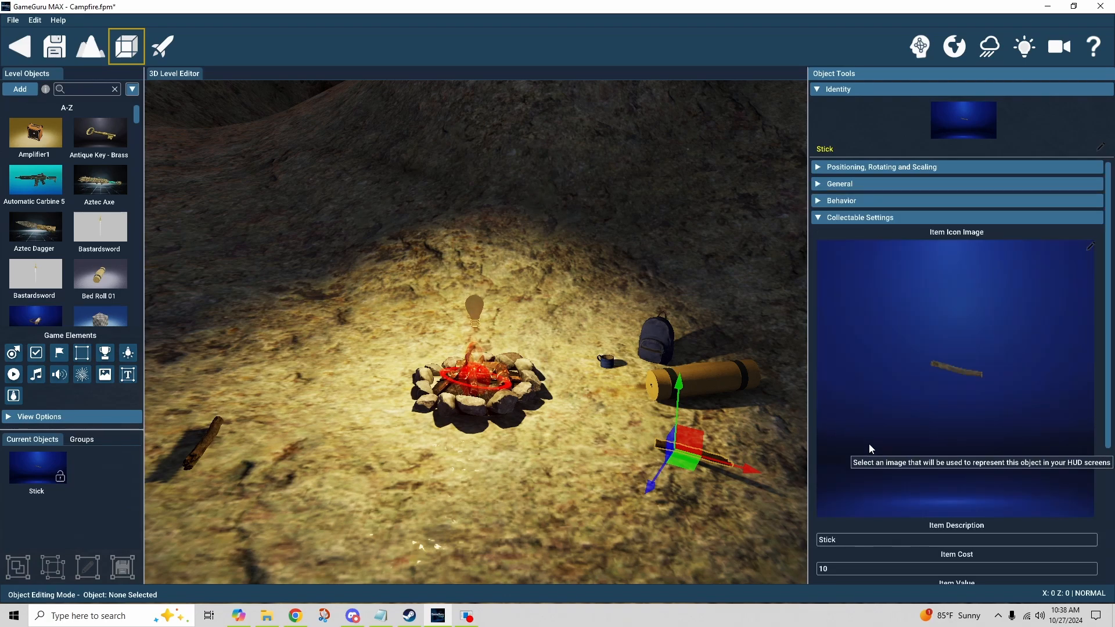
scroll(828, 466, down, 1)
scroll(814, 461, down, 1)
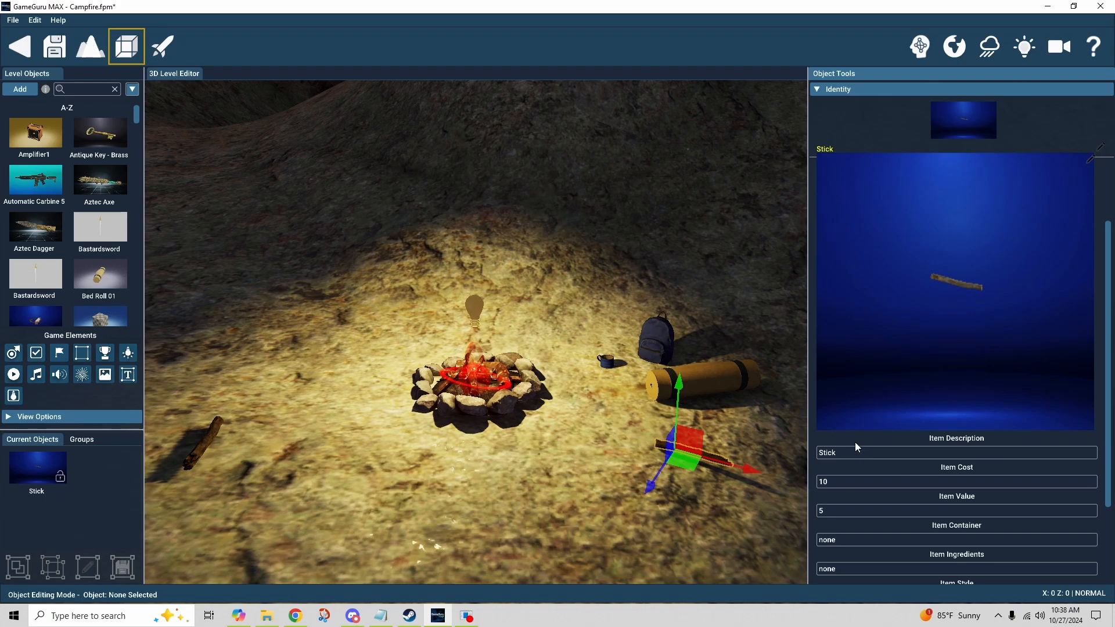
scroll(831, 441, up, 2)
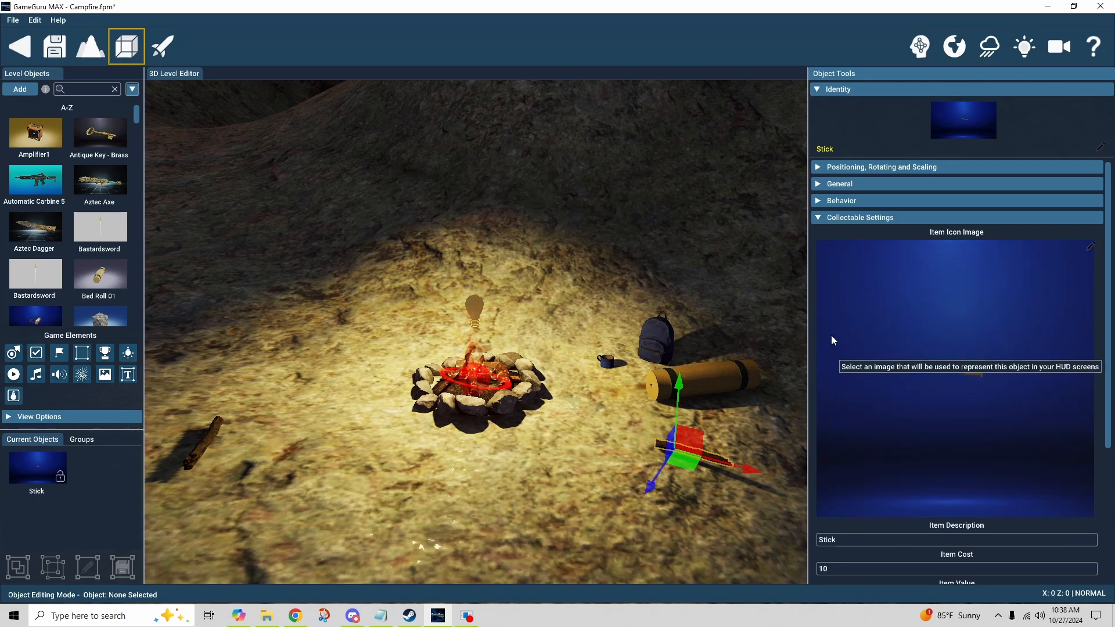
Step: Turn the Stick's Is Collectable option off and back on in its general settings
click(825, 186)
click(824, 373)
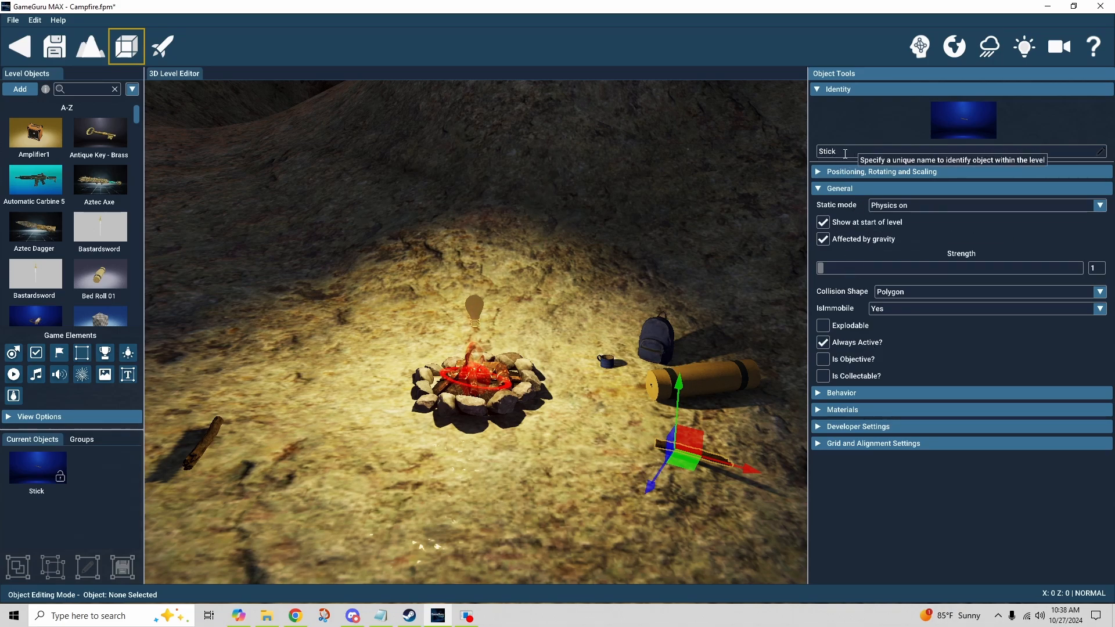
click(859, 372)
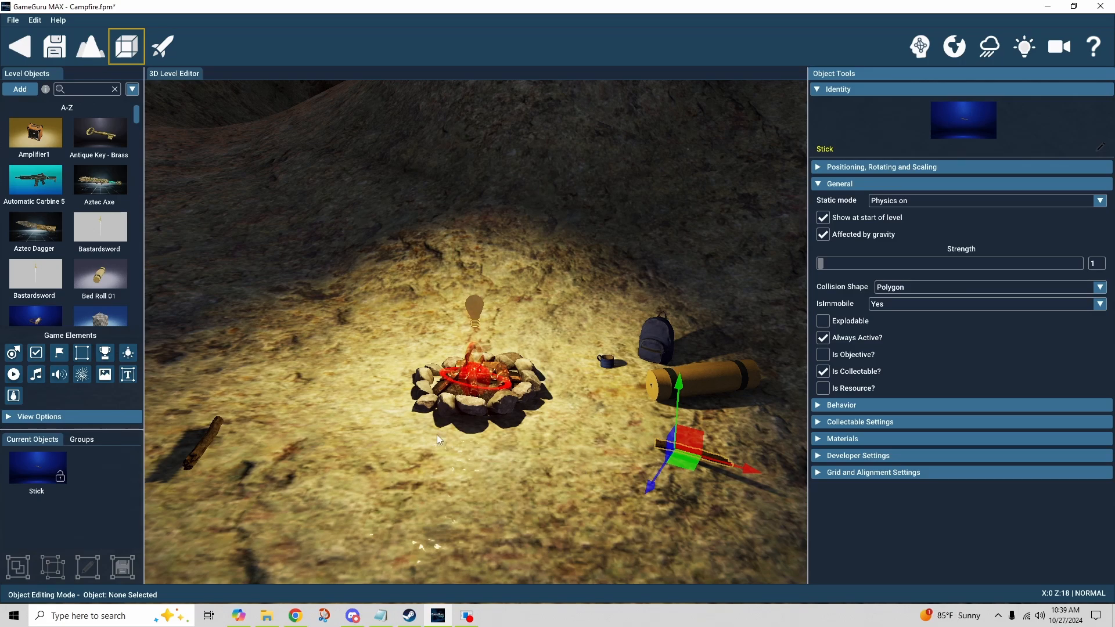
Step: Select the Camp Fire object and review its Campfire behavior settings
click(475, 404)
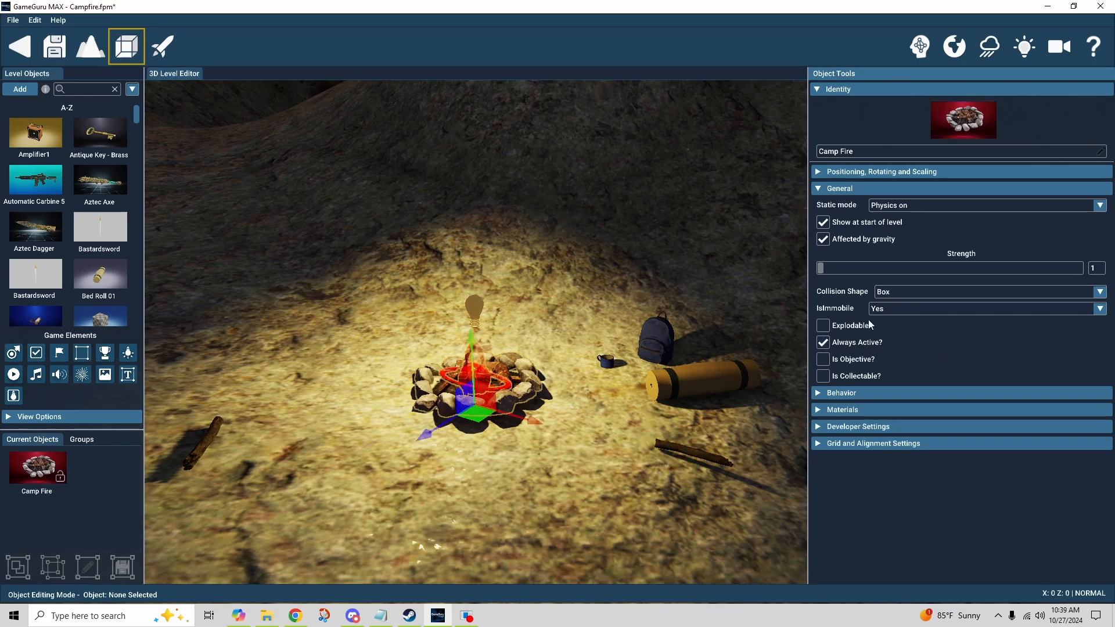
click(817, 190)
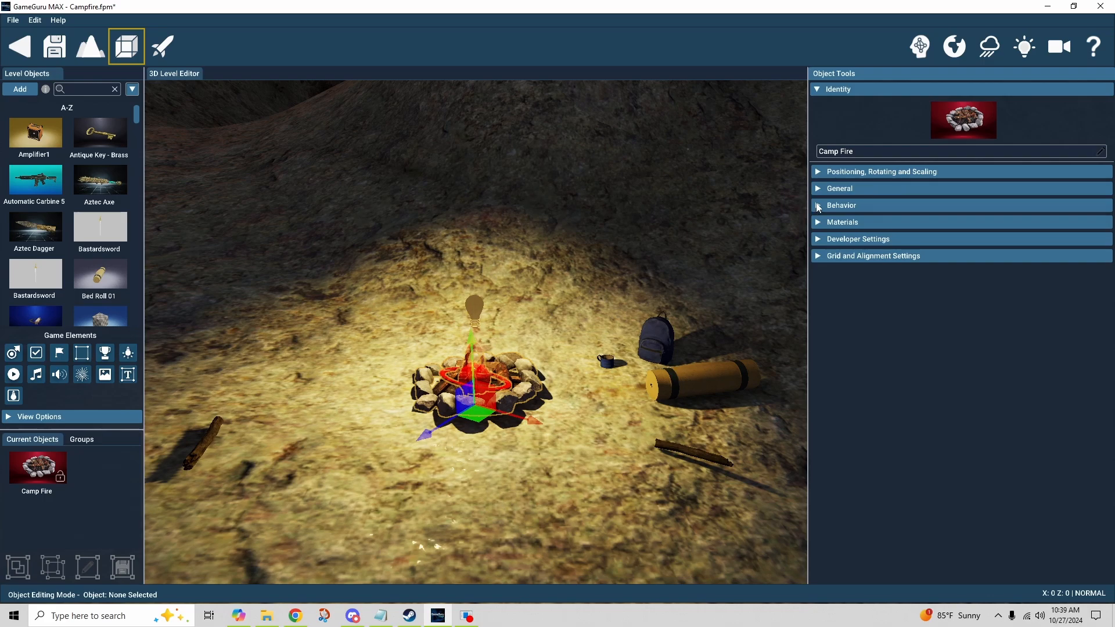
click(819, 206)
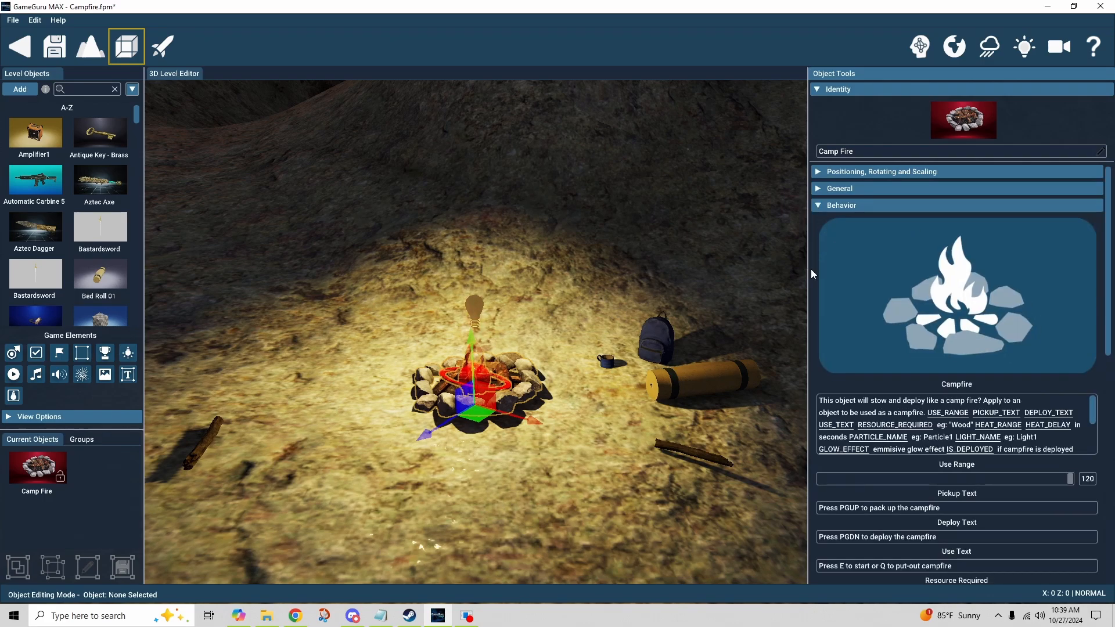
scroll(814, 270, down, 3)
scroll(814, 272, down, 2)
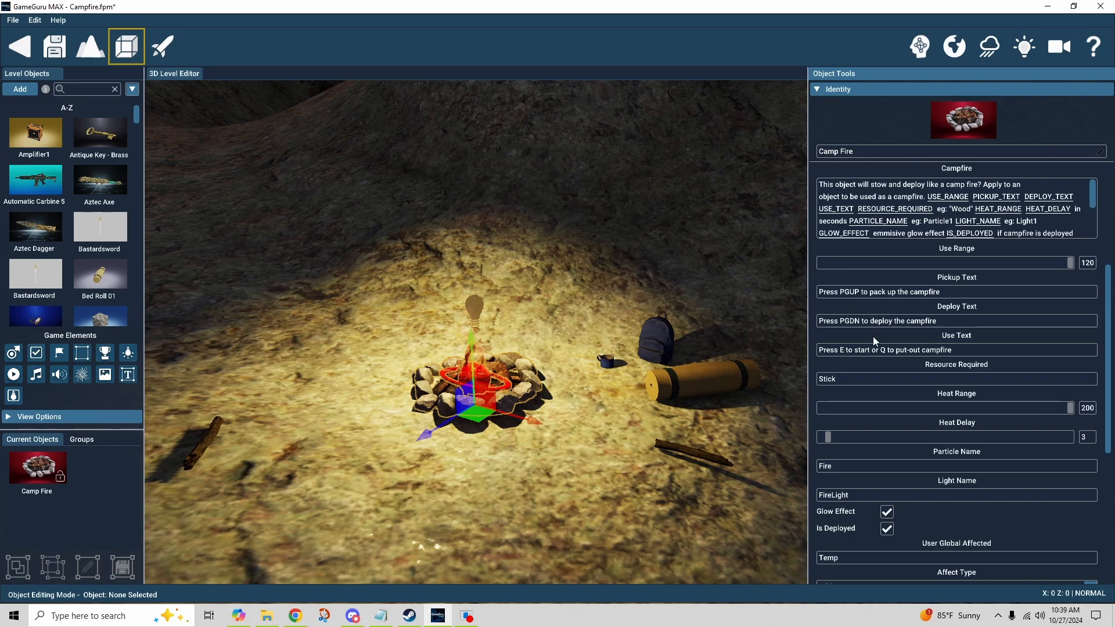
Step: Highlight the key names in the Camp Fire's pickup, deploy and use texts without editing them
double_click(850, 292)
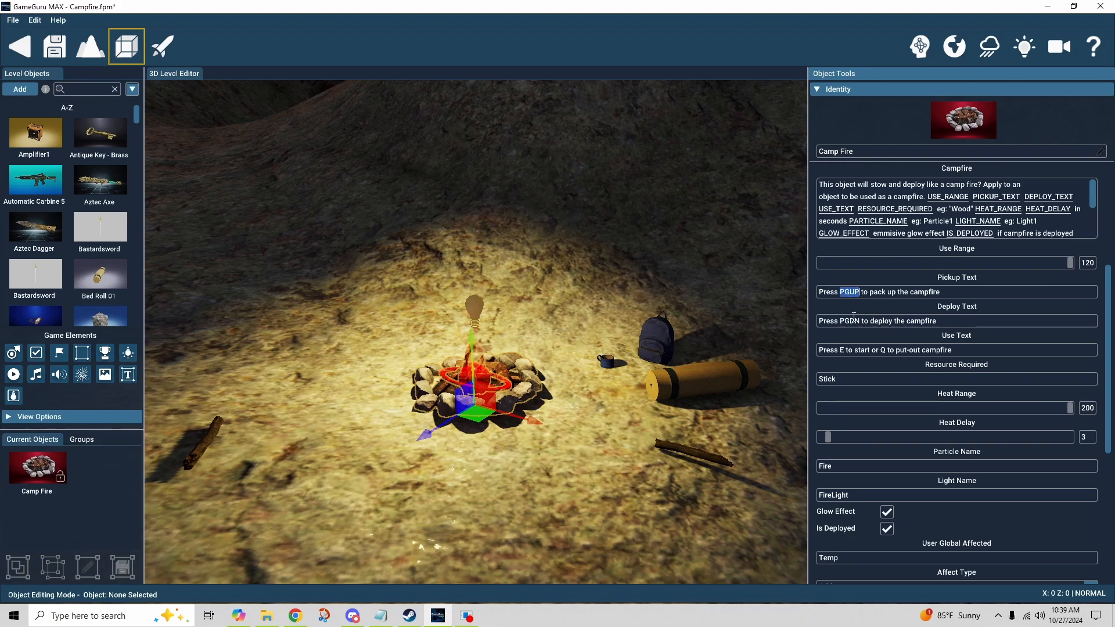
double_click(850, 320)
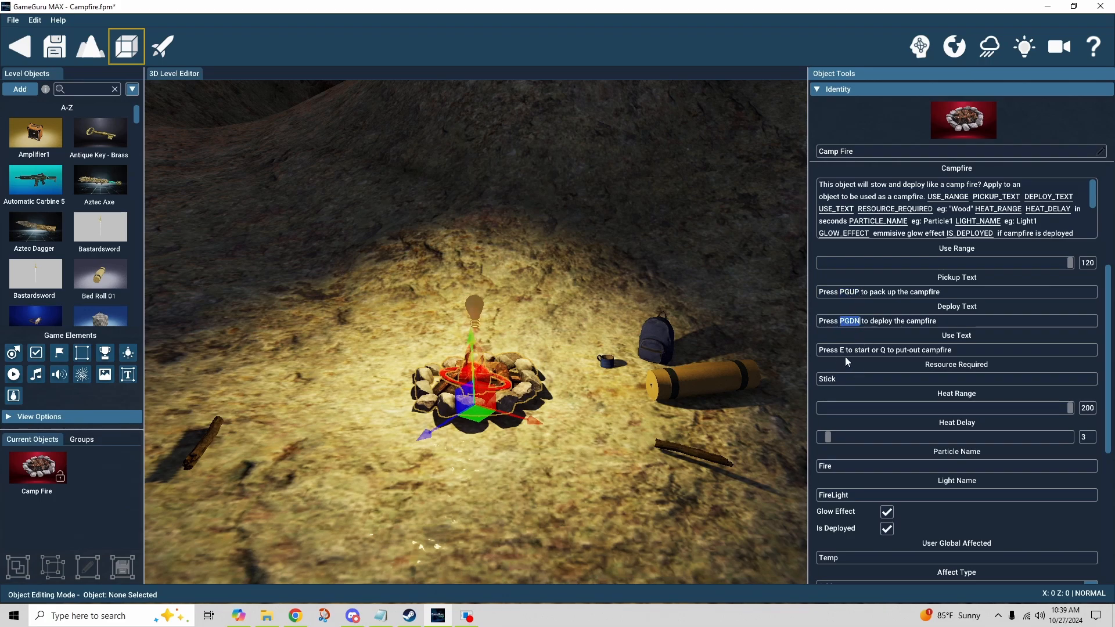
drag(841, 350, 895, 351)
click(950, 366)
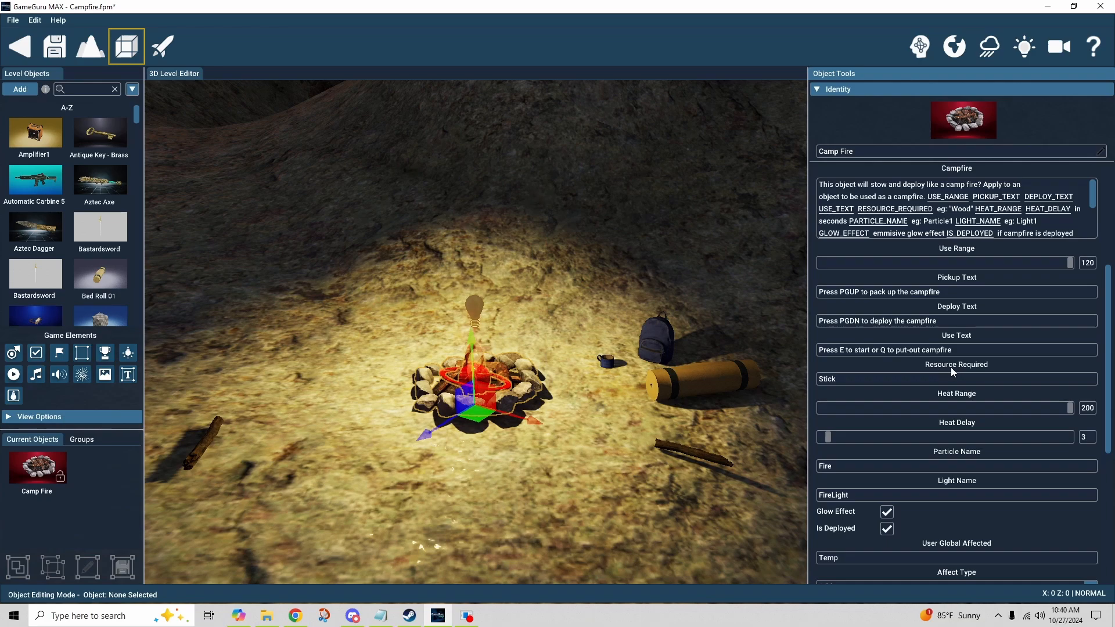
Step: Check the Stick's object name against the Camp Fire's required resource and review the fire's heat range and delay
click(695, 452)
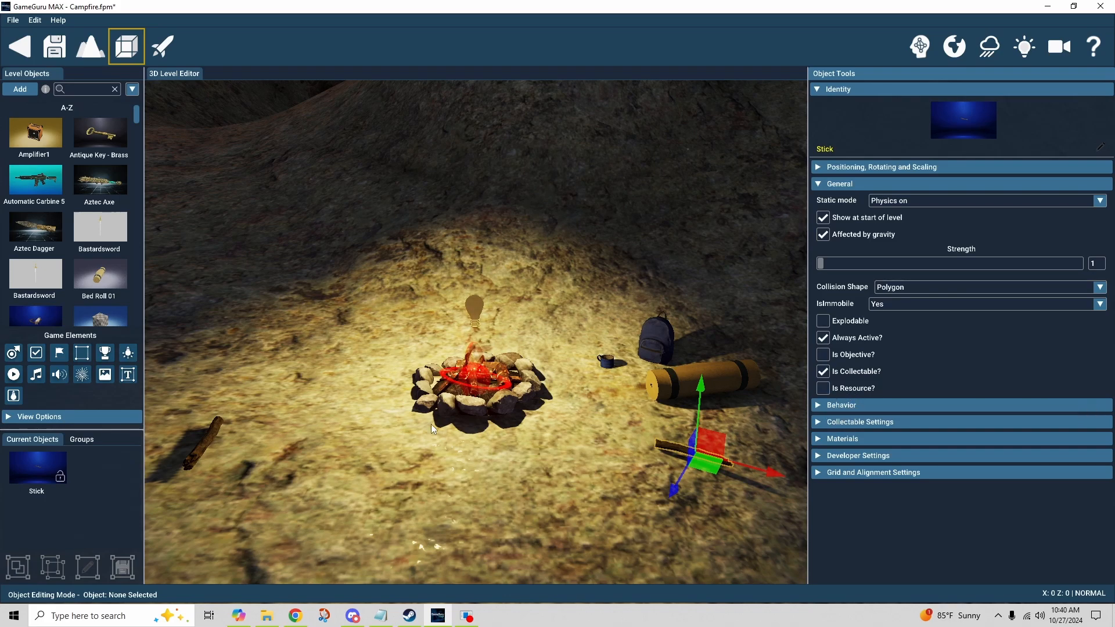
click(480, 409)
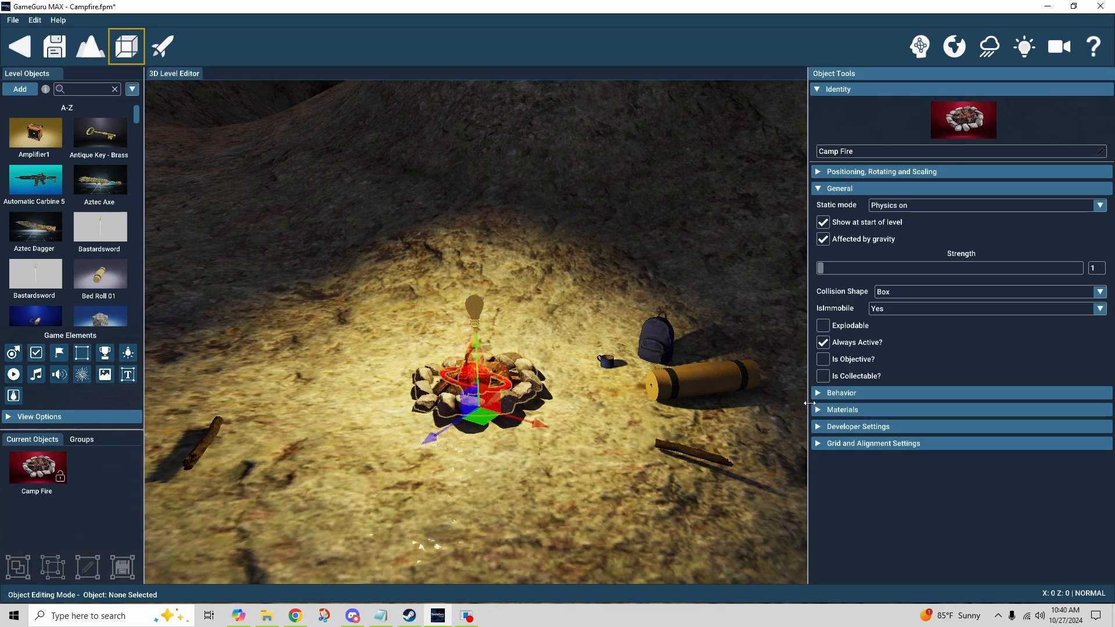
click(819, 394)
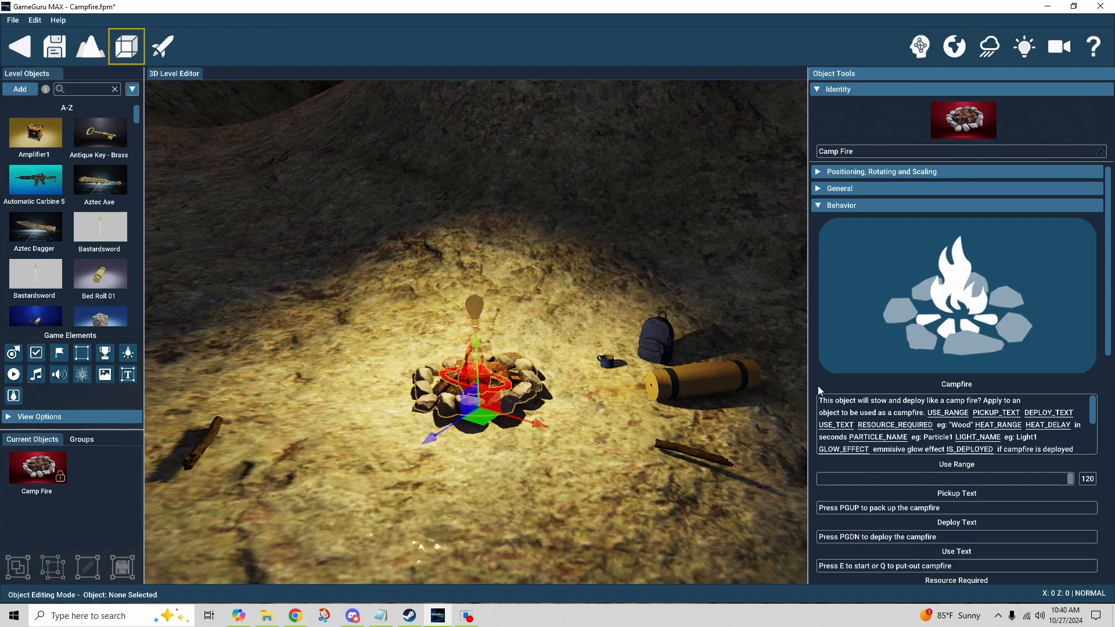
scroll(818, 386, down, 3)
scroll(817, 386, down, 1)
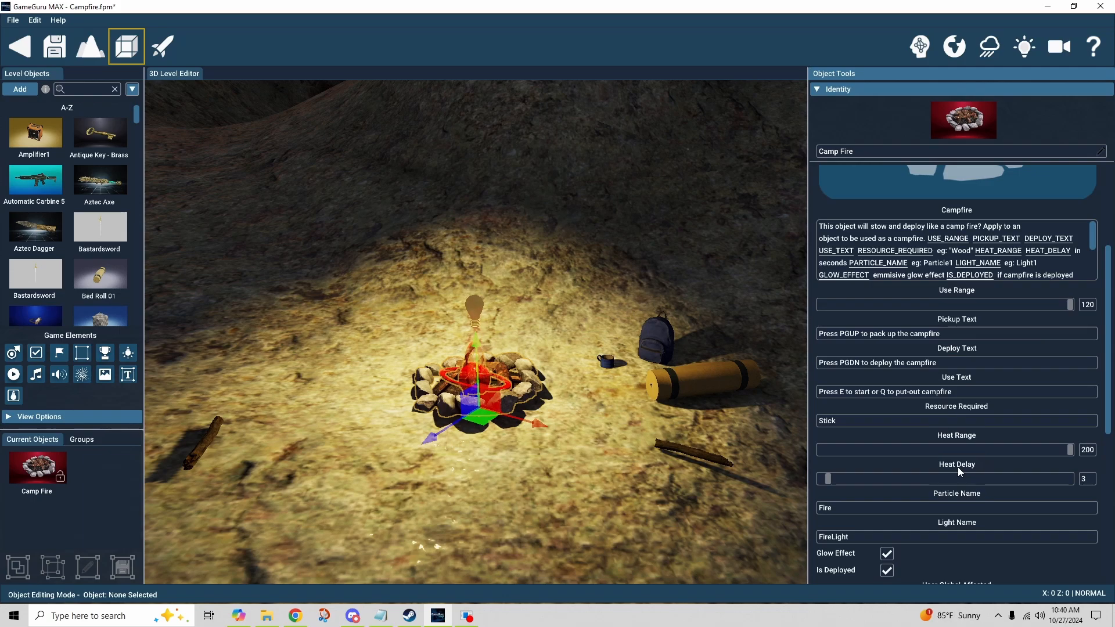
scroll(957, 467, down, 3)
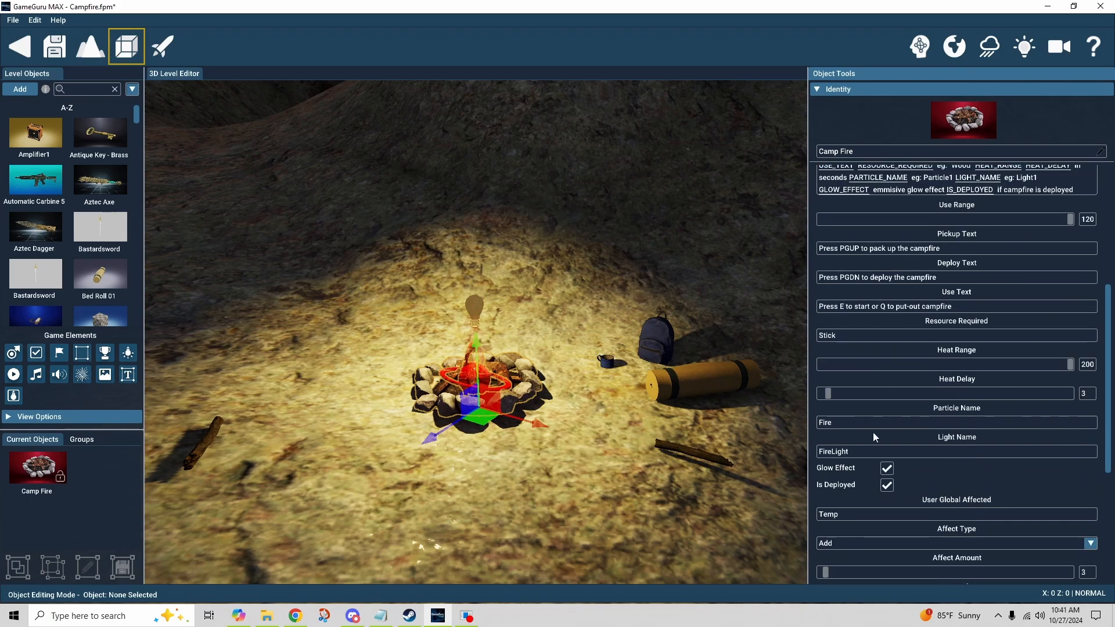
Step: Identify the Fire particle emitter above the logs and review the Camp Fire's particle, light, glow and deployed settings
click(467, 377)
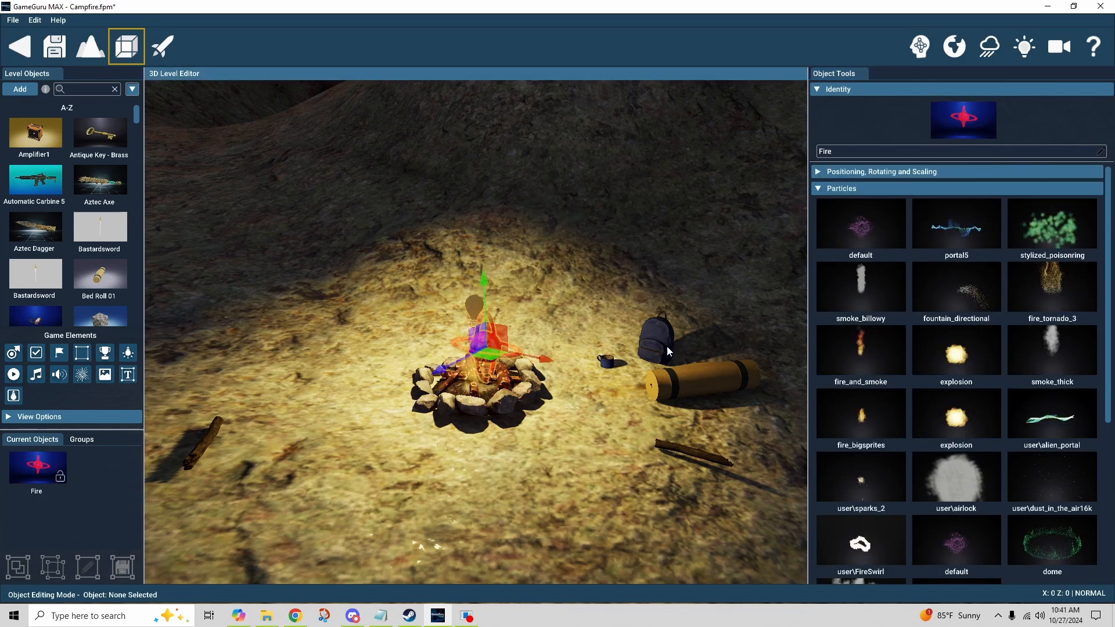
click(519, 396)
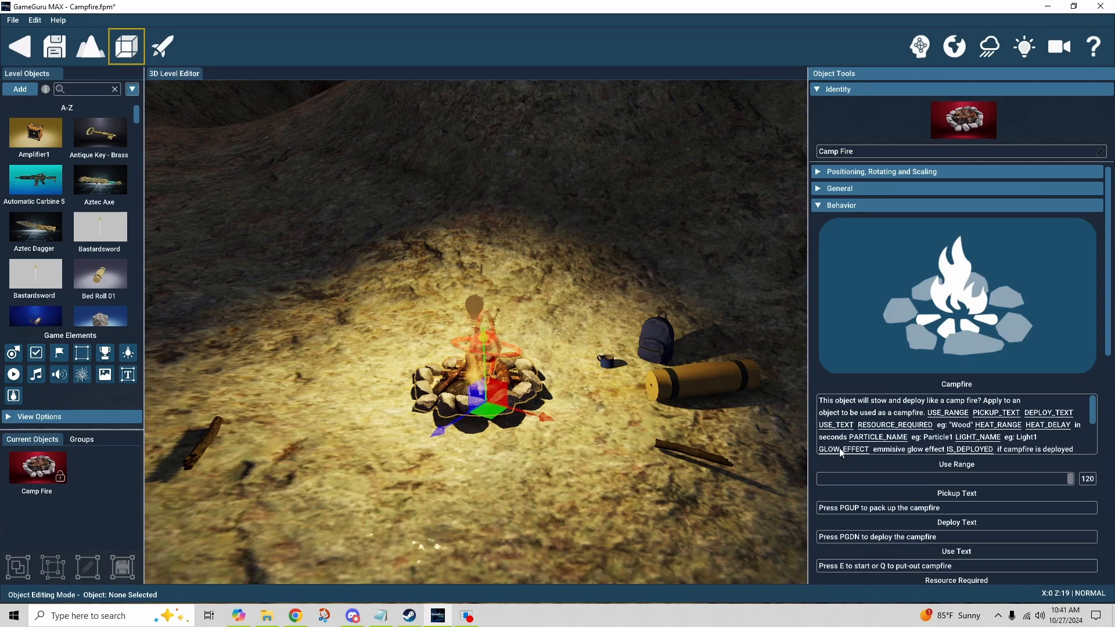
scroll(840, 452, down, 4)
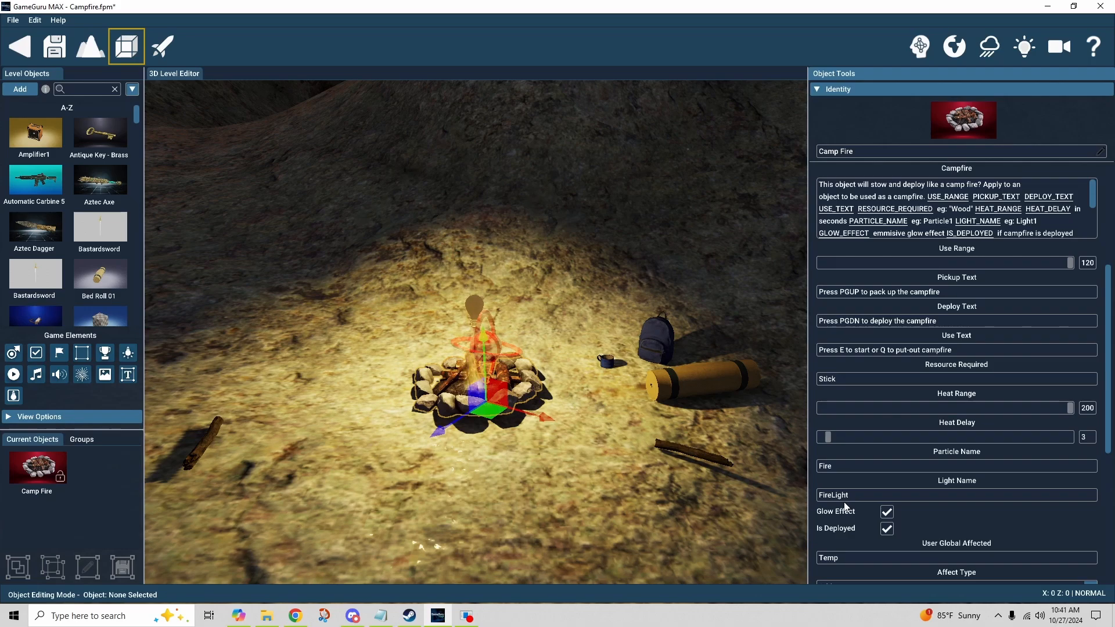
scroll(813, 461, down, 2)
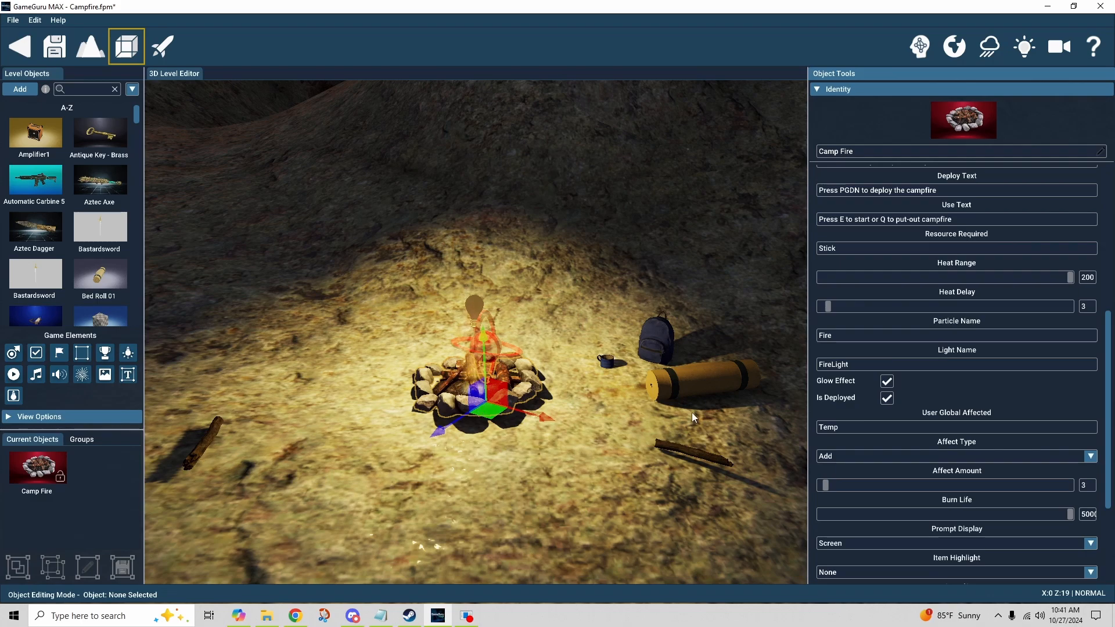
scroll(883, 322, up, 4)
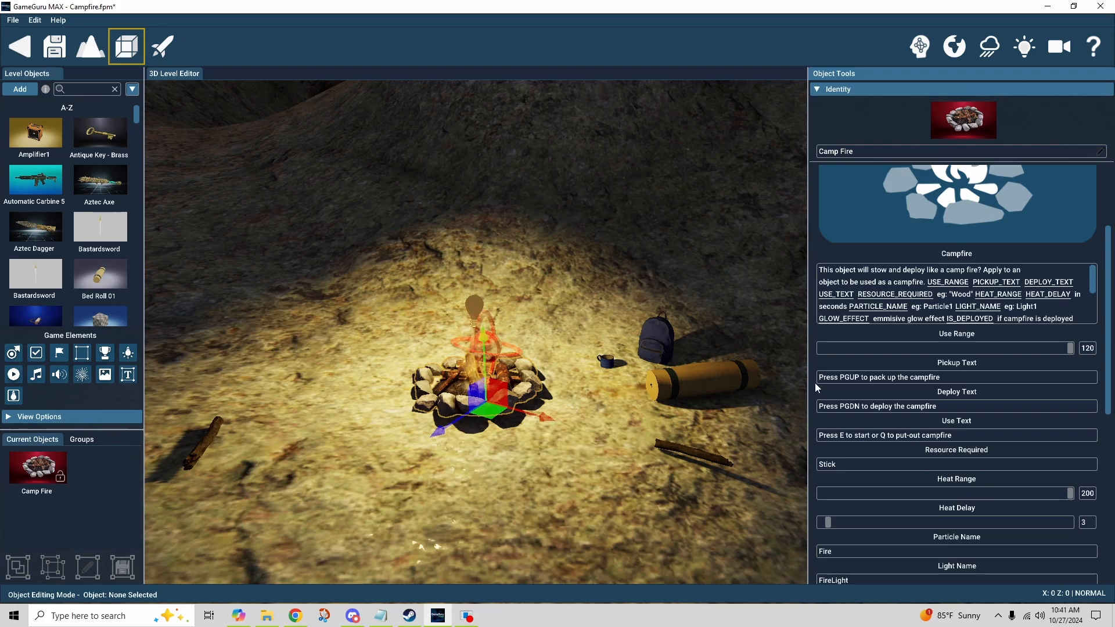
scroll(814, 384, down, 3)
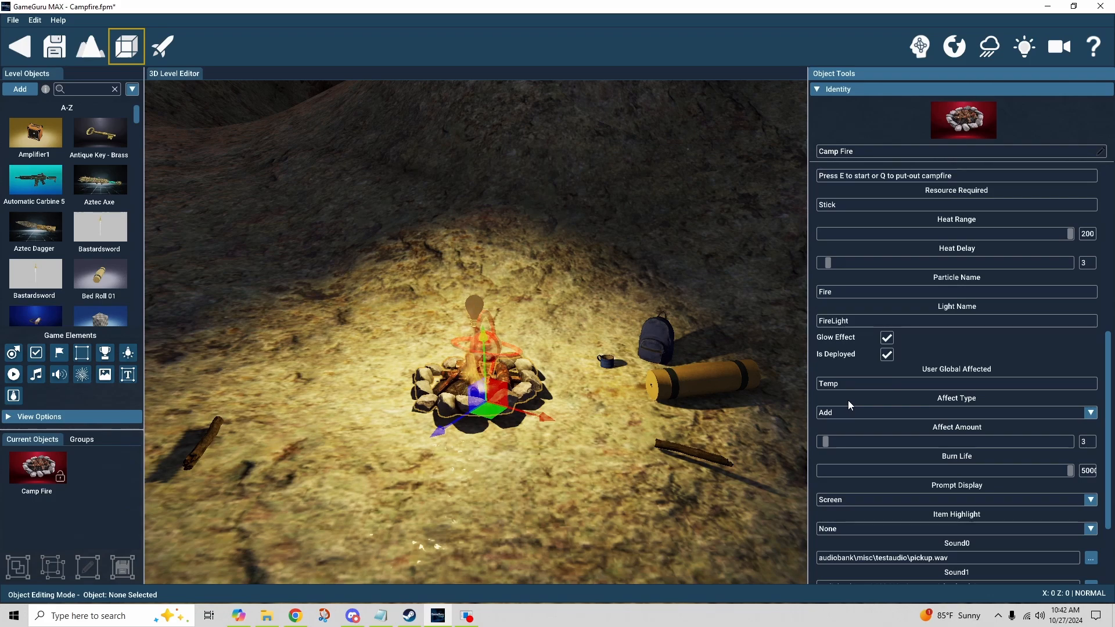
Step: Inspect the Camp Fire's affect type and prompt display choices, keeping them at Add and Screen
click(904, 414)
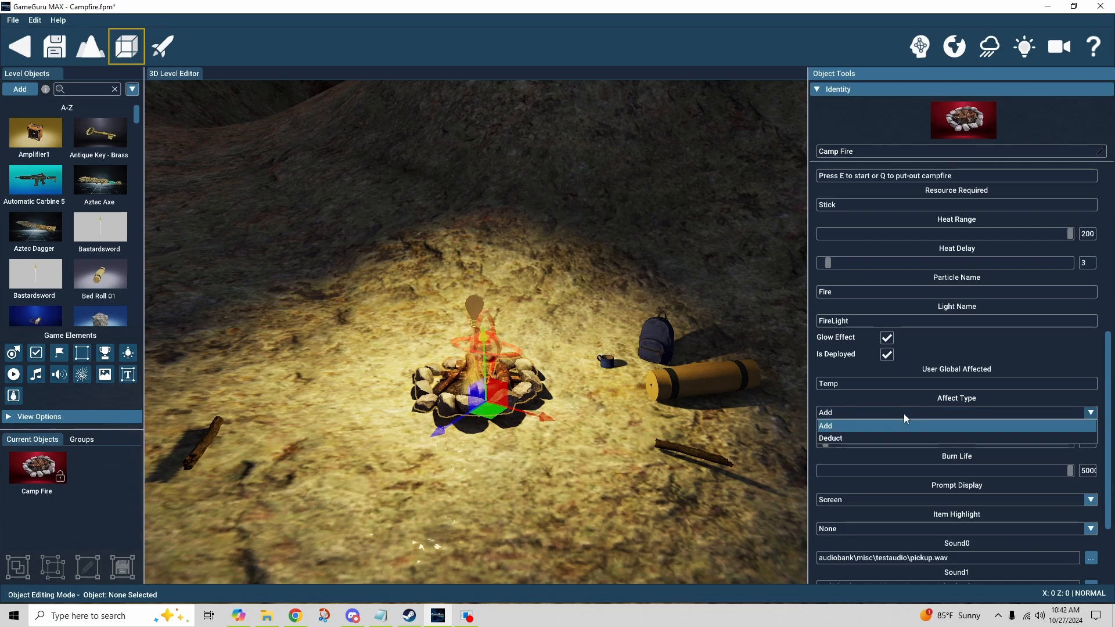
click(902, 413)
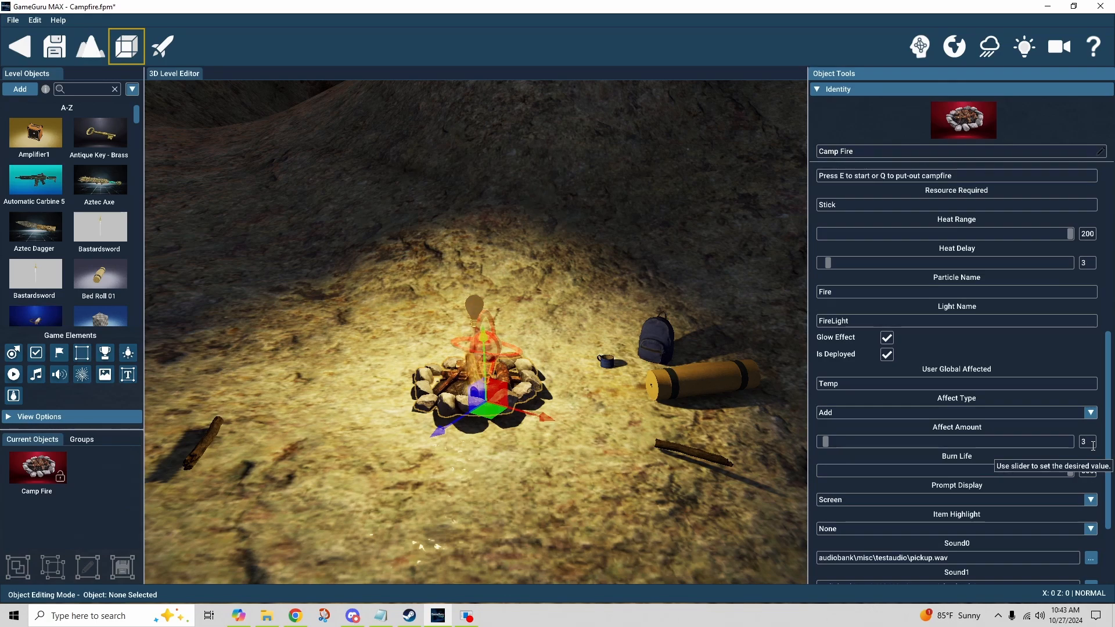
scroll(1061, 474, down, 1)
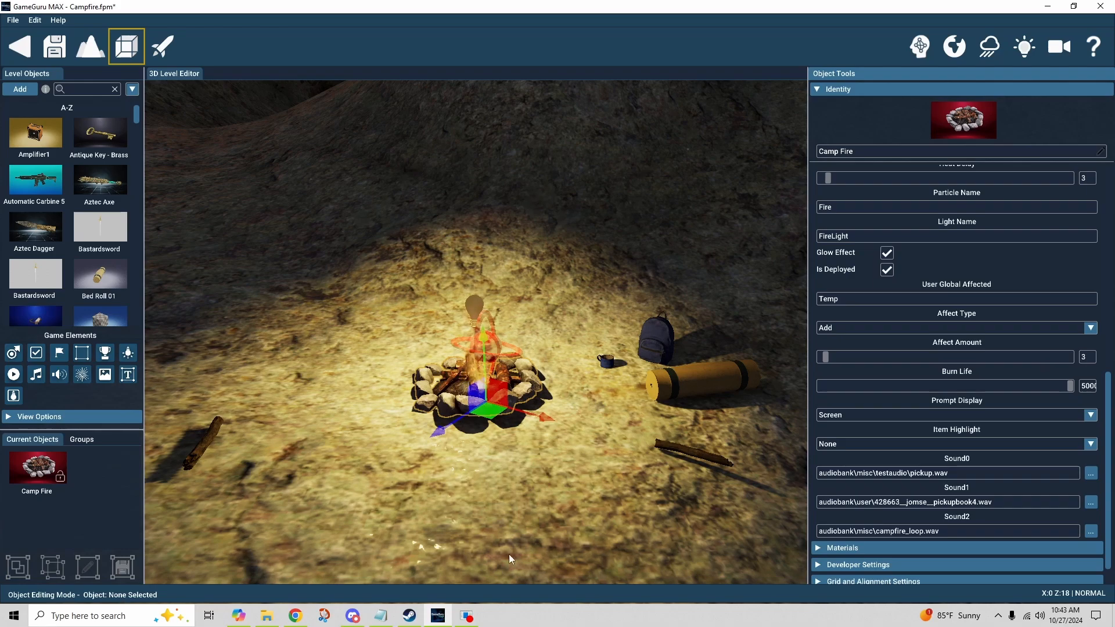
click(838, 416)
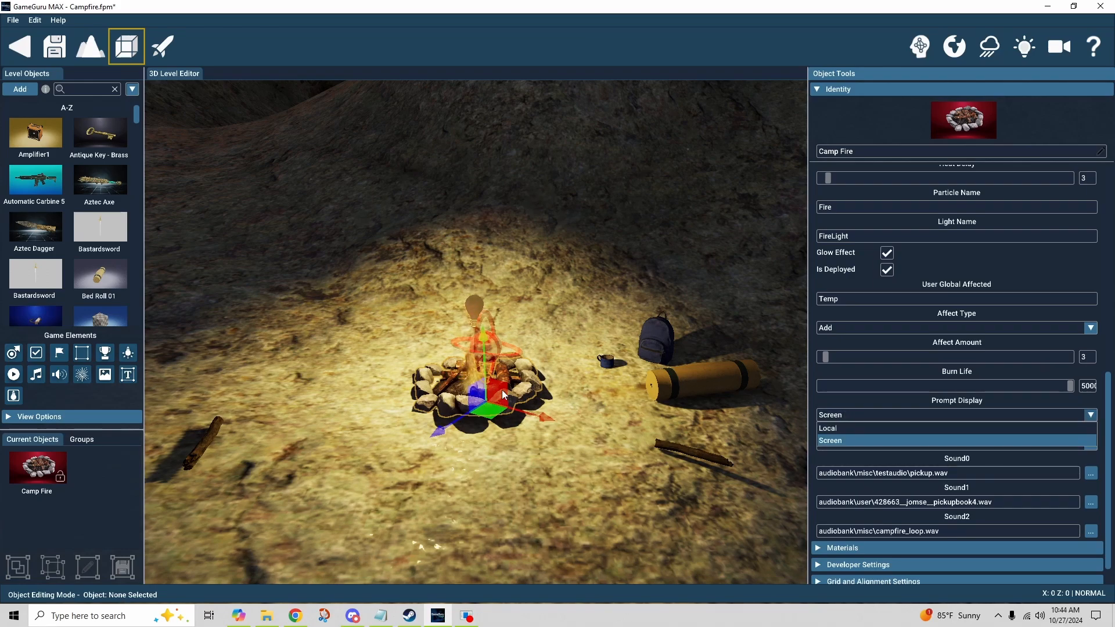
click(941, 440)
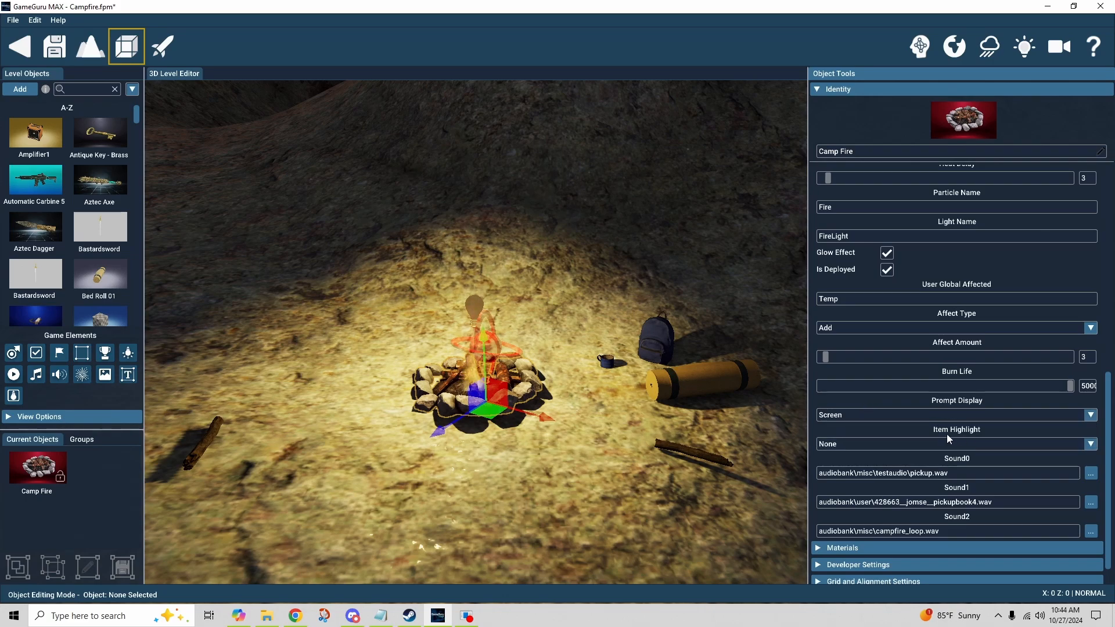
Step: View the Camp Fire's item highlight choices and compare them with the Stick's item highlight setting
click(877, 444)
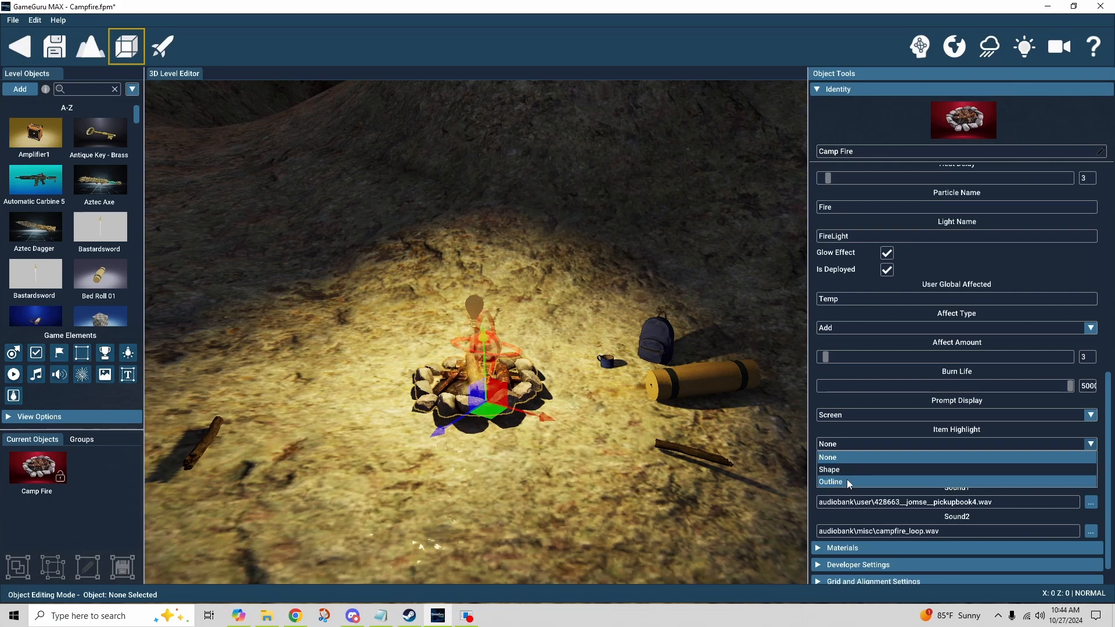
click(700, 452)
scroll(843, 484, down, 3)
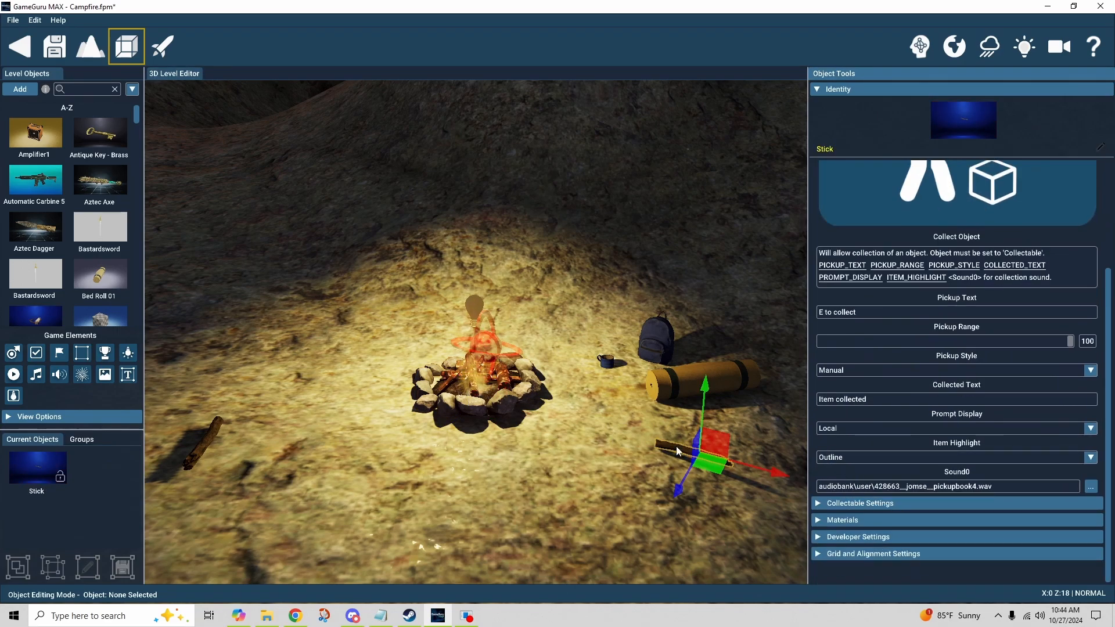
Step: Reselect the Camp Fire and review its three sound slots and the full Campfire behavior description
click(526, 411)
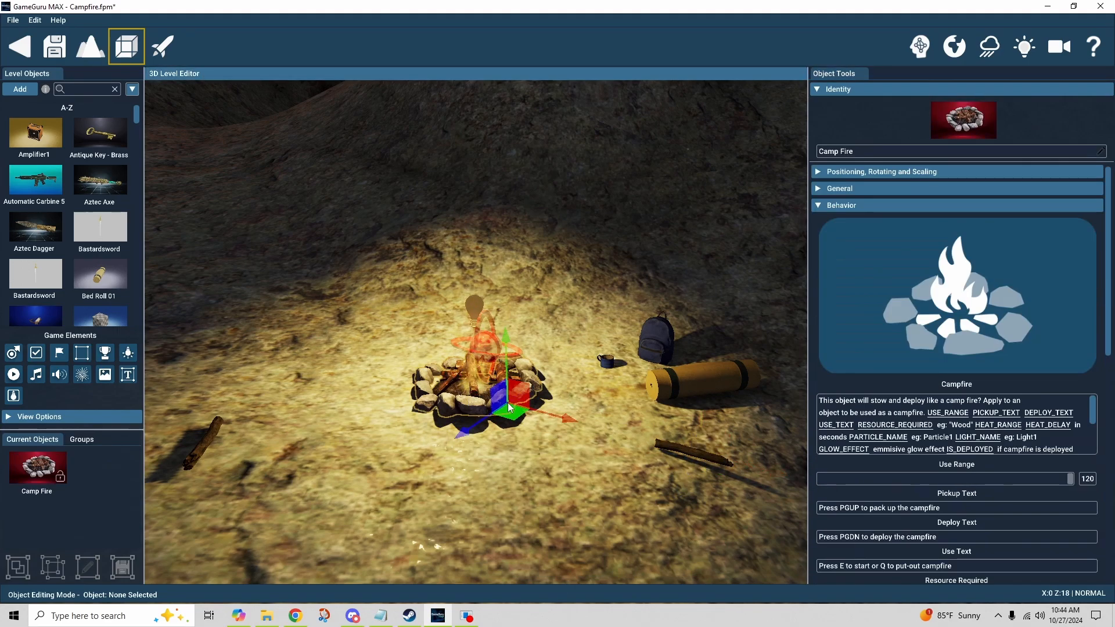
scroll(815, 409, down, 5)
scroll(816, 413, down, 3)
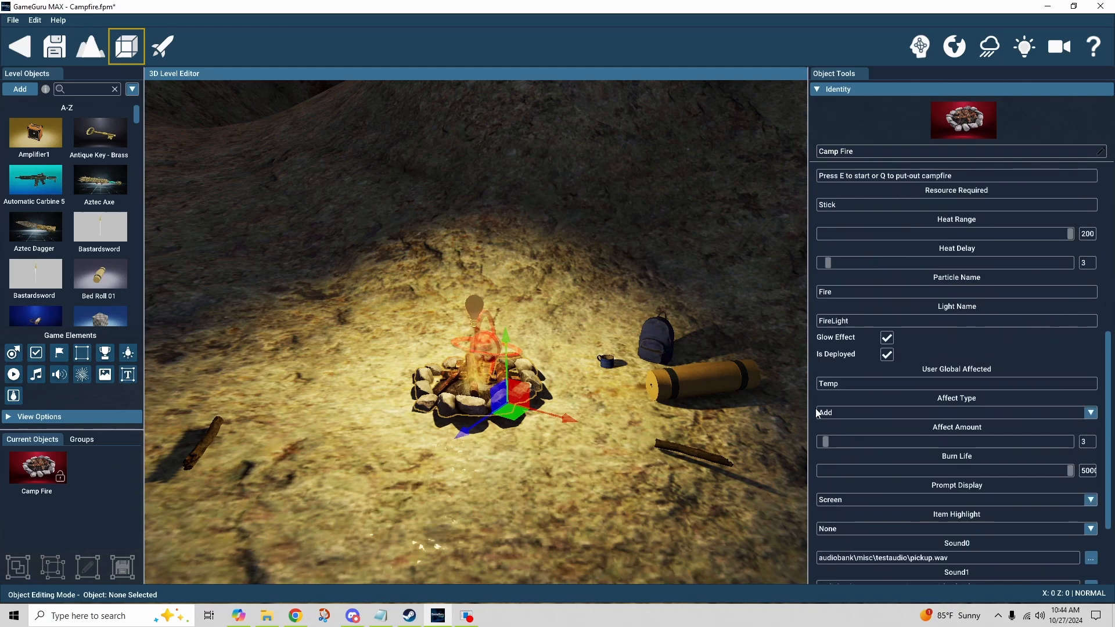
scroll(816, 413, down, 2)
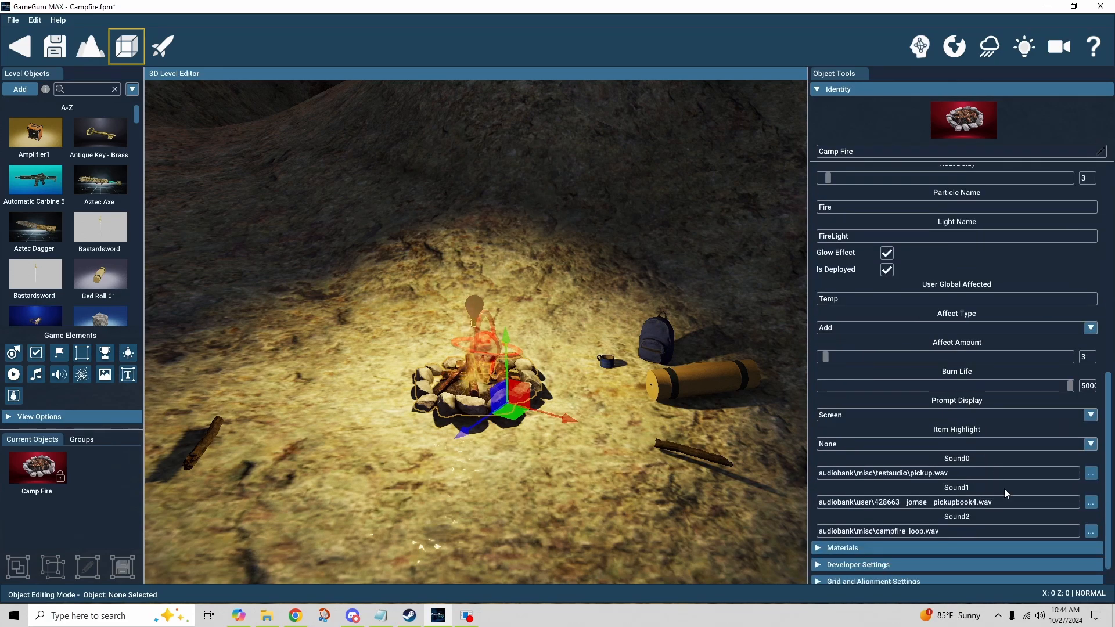
scroll(1017, 471, up, 7)
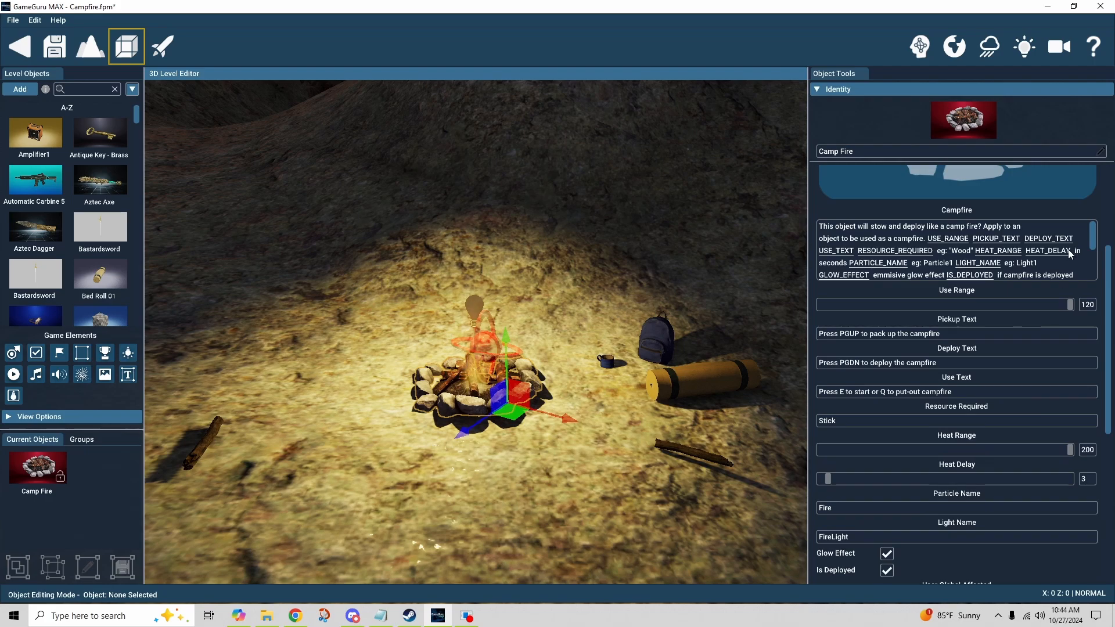
scroll(1065, 246, down, 3)
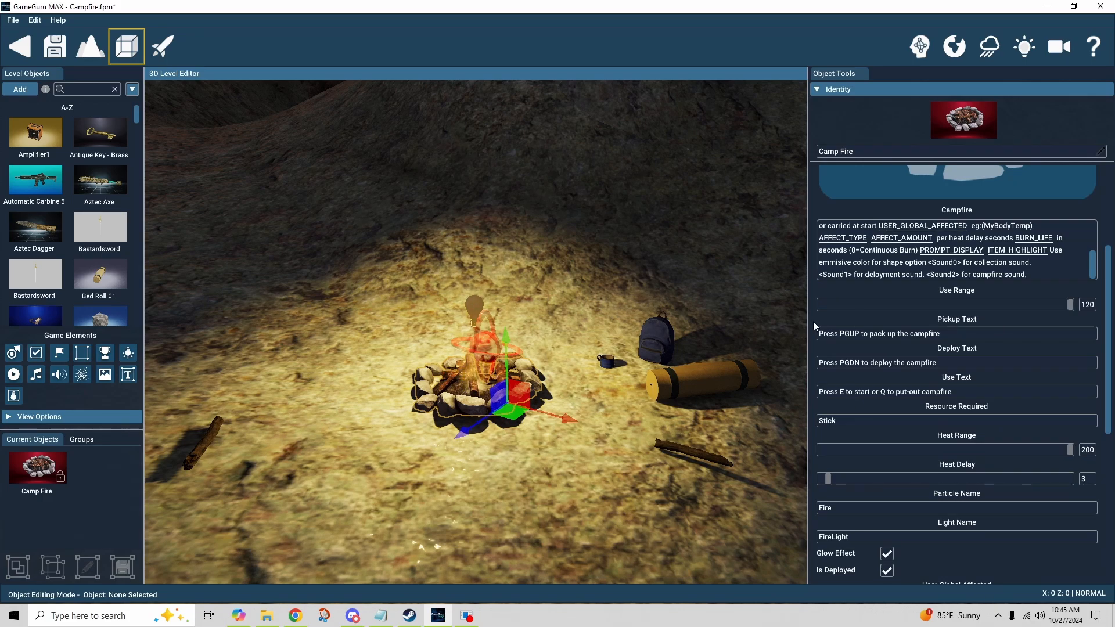
scroll(816, 324, up, 3)
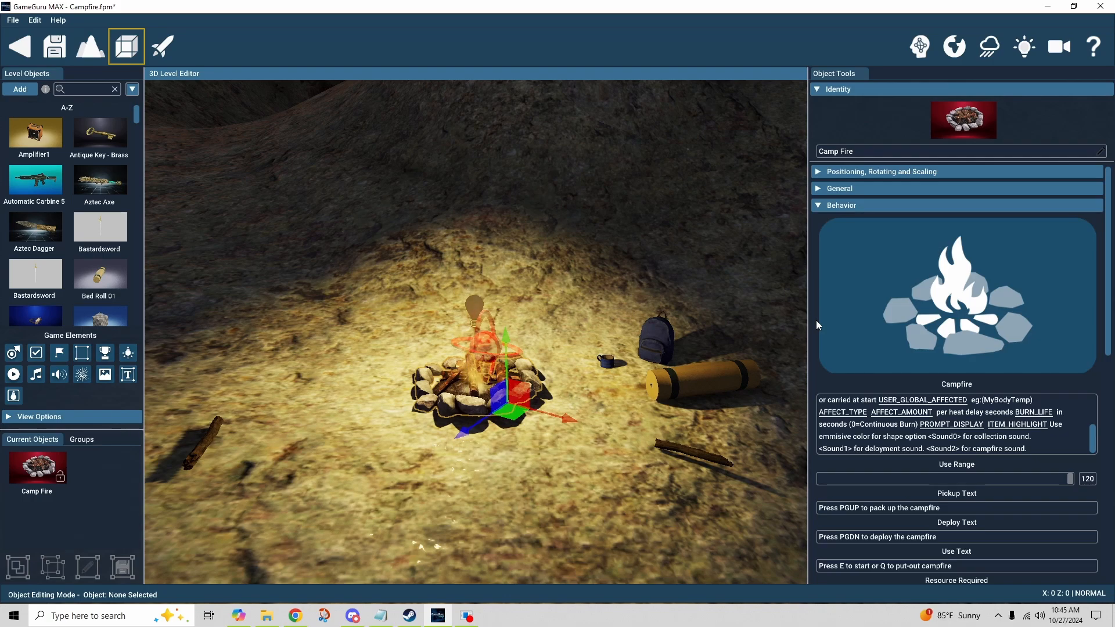